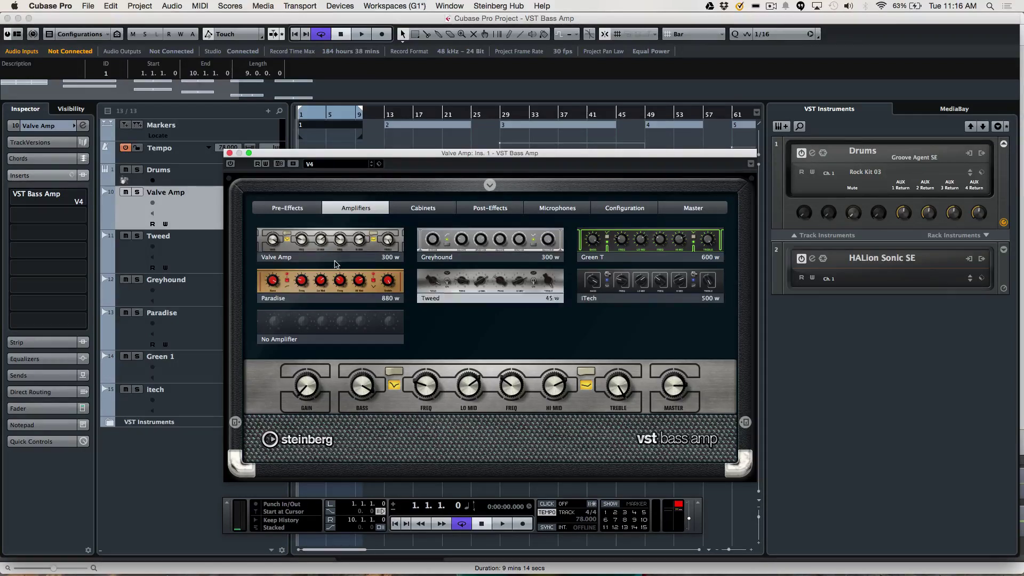
- Load and enable a Compressor pre-effect, swap it for DI Driver, then set the slot to No Effect
click(296, 212)
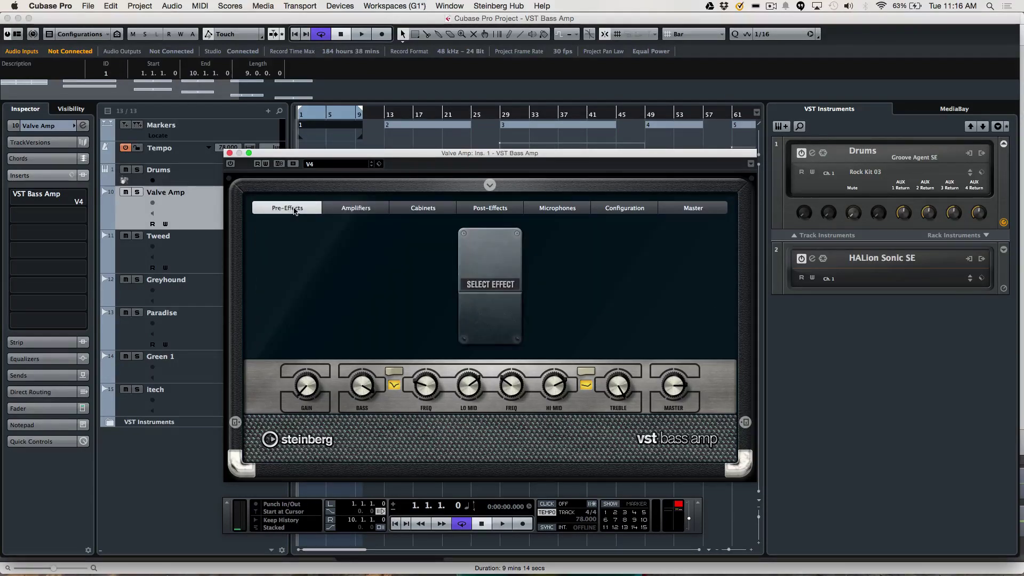
click(485, 291)
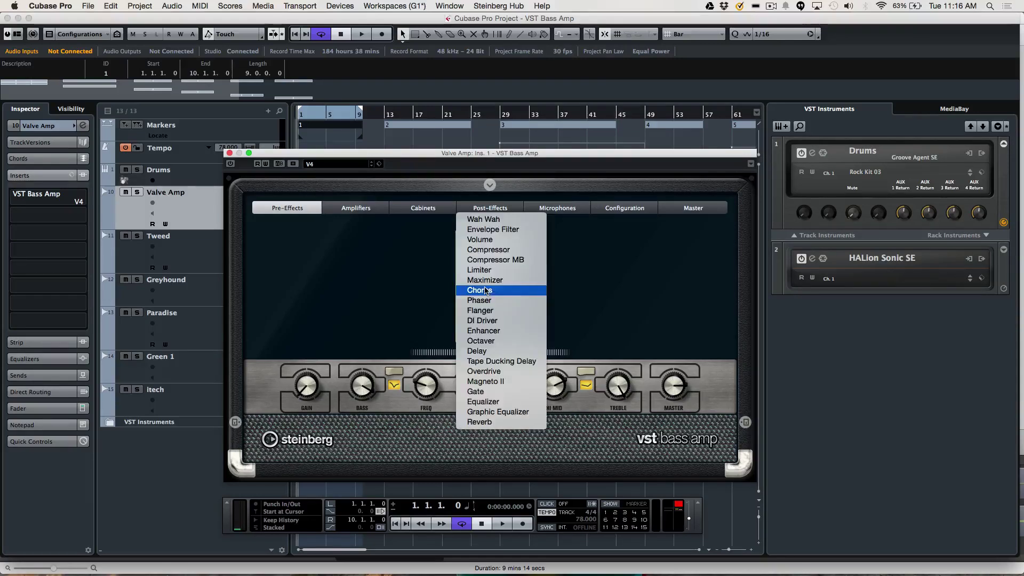
click(497, 250)
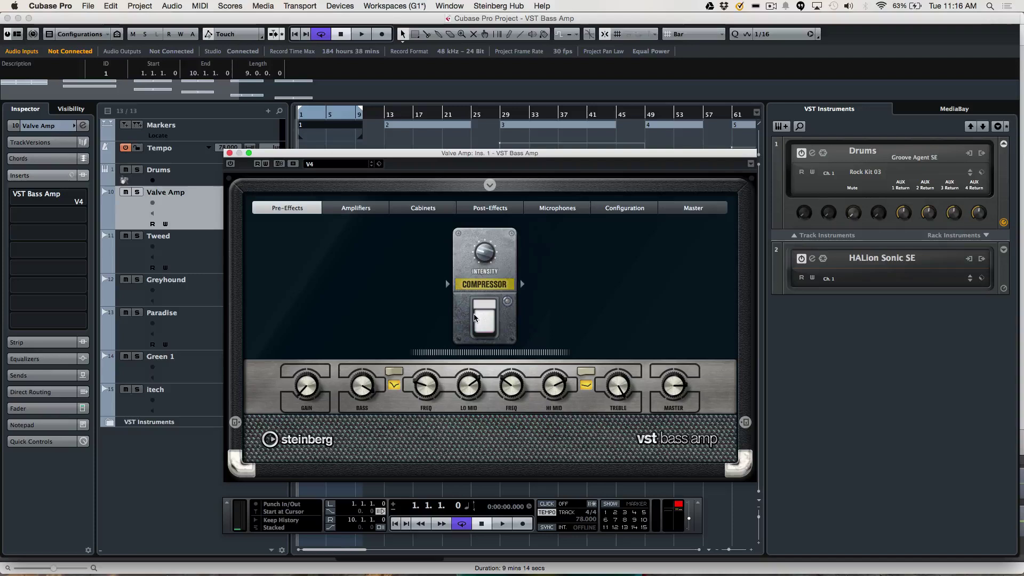
click(491, 324)
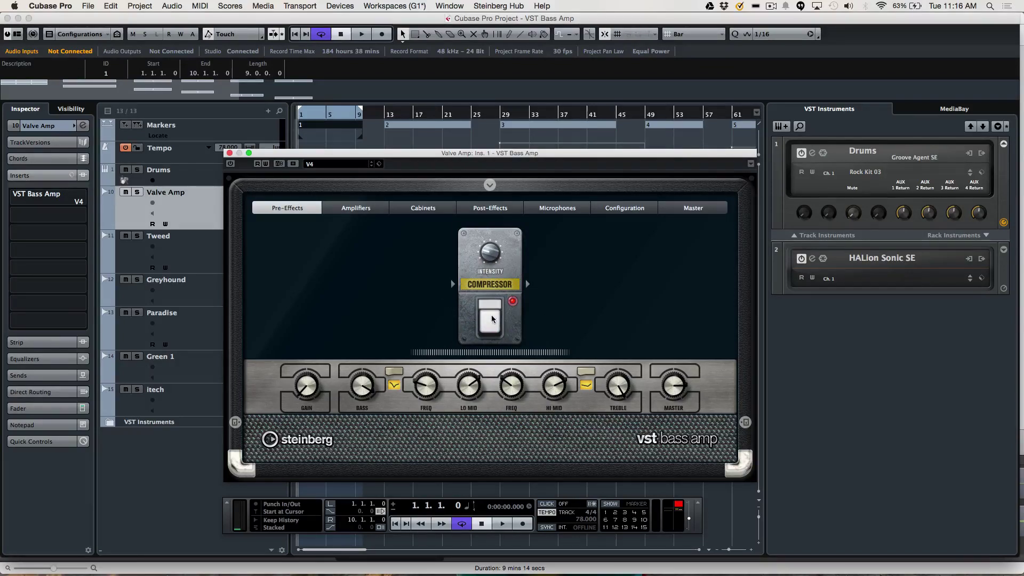
click(492, 284)
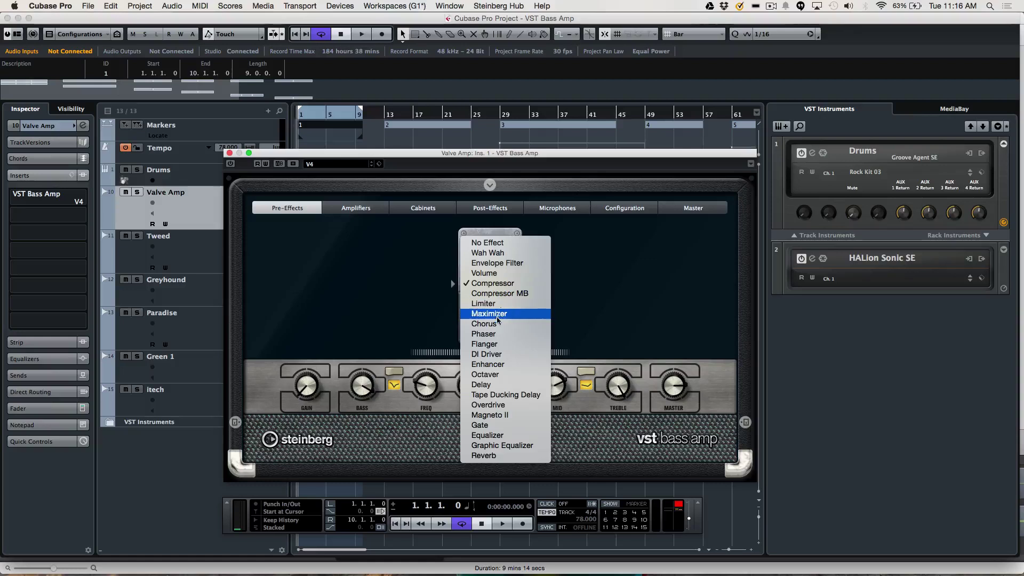
click(500, 354)
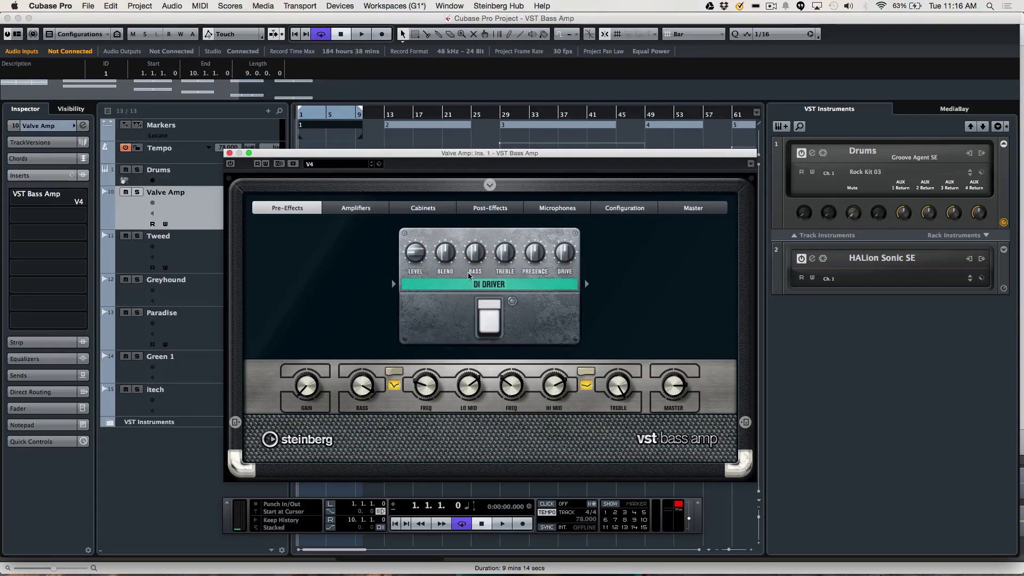
click(483, 289)
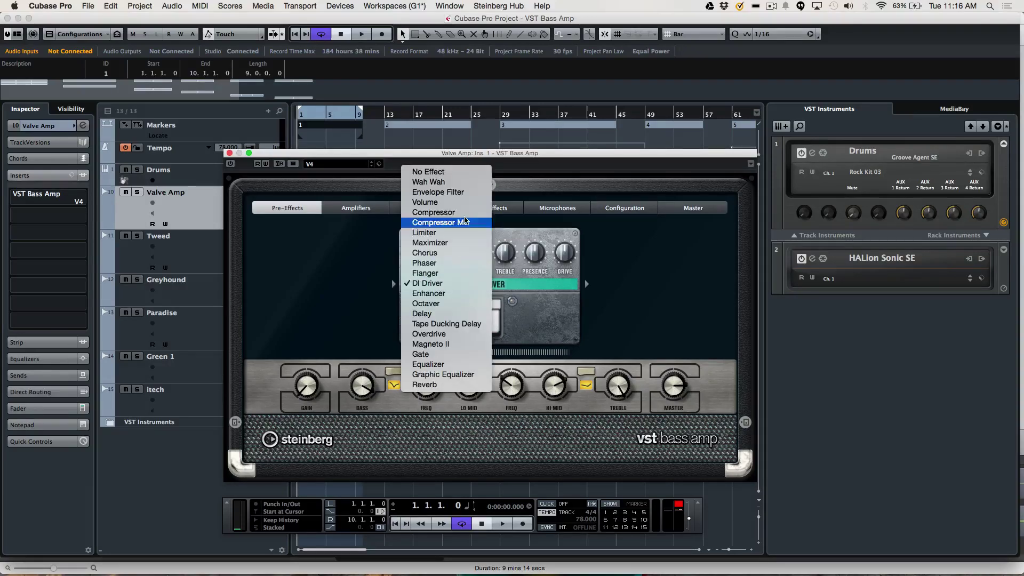
click(424, 174)
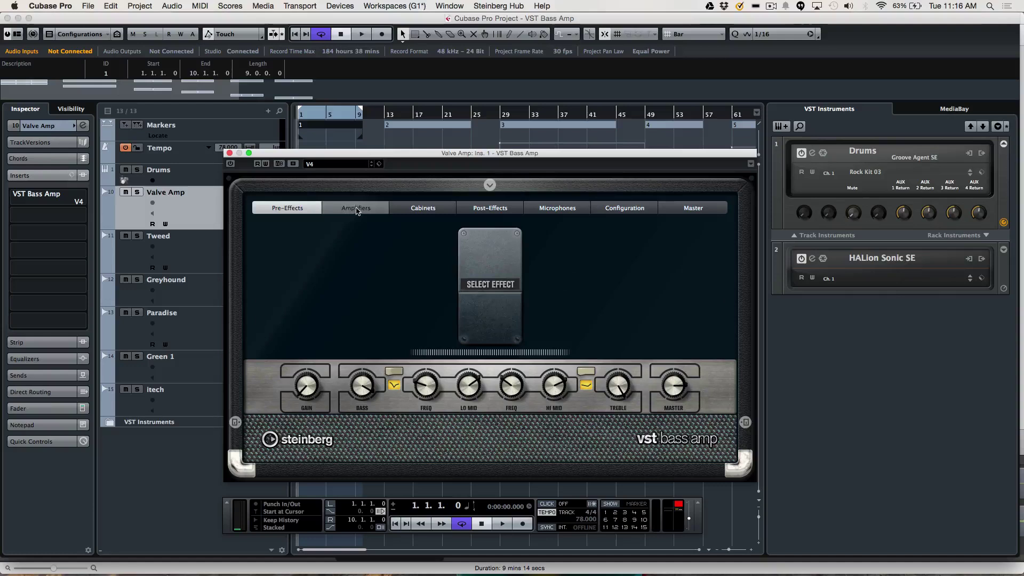
- Browse the amplifier models and cabinet choices, then bring up the empty Post-Effects page
click(357, 210)
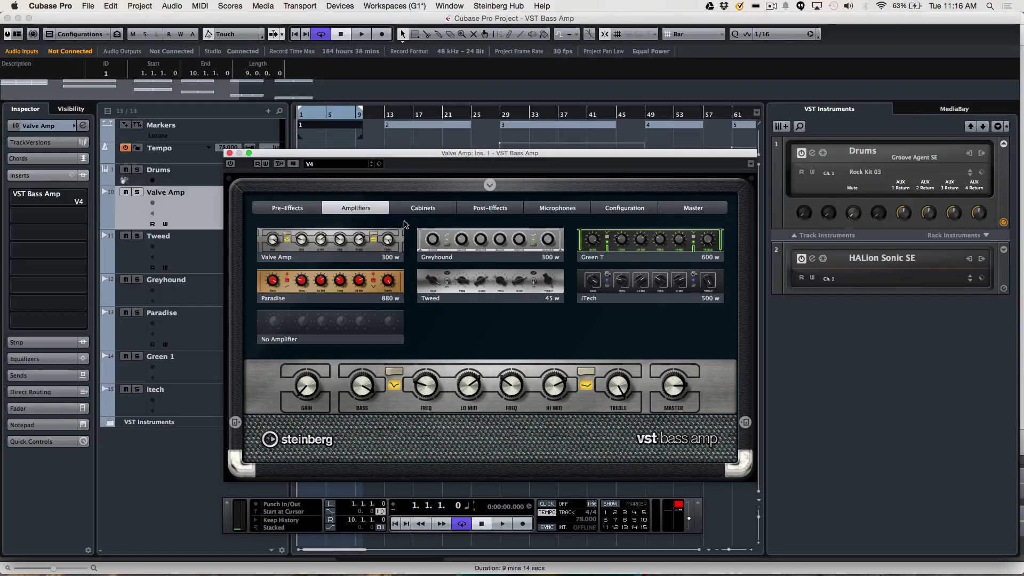
click(419, 212)
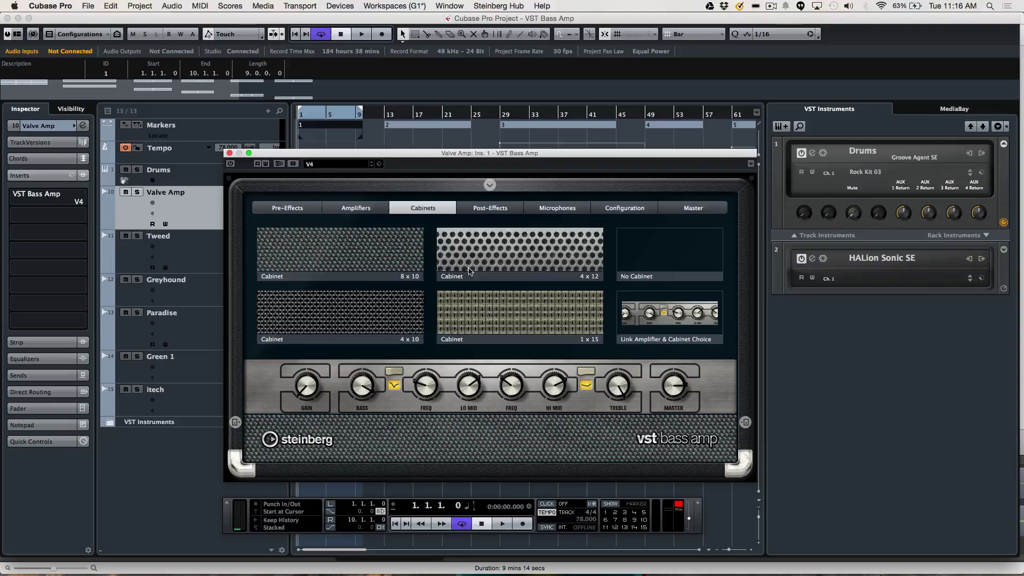
click(355, 208)
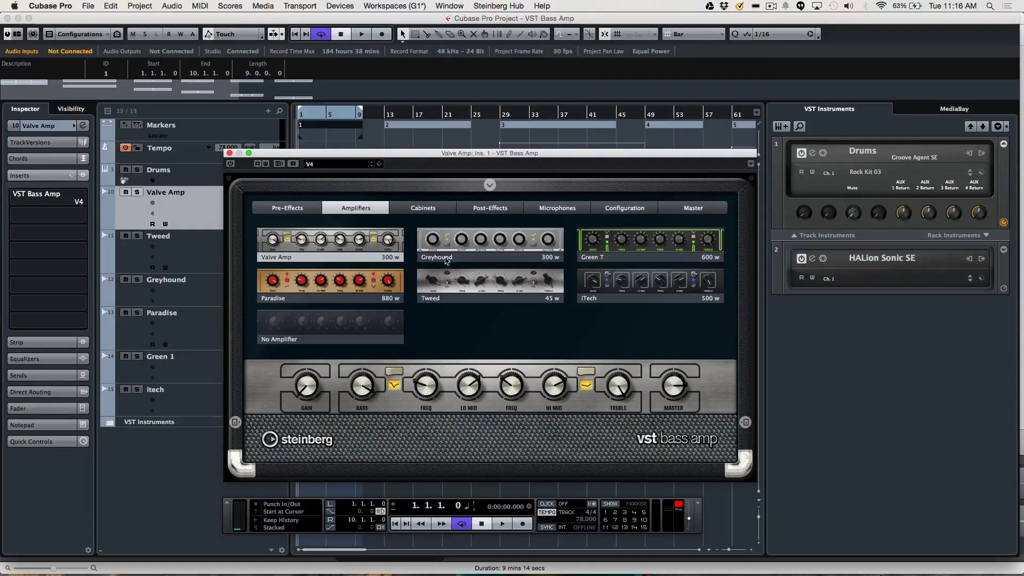
click(490, 208)
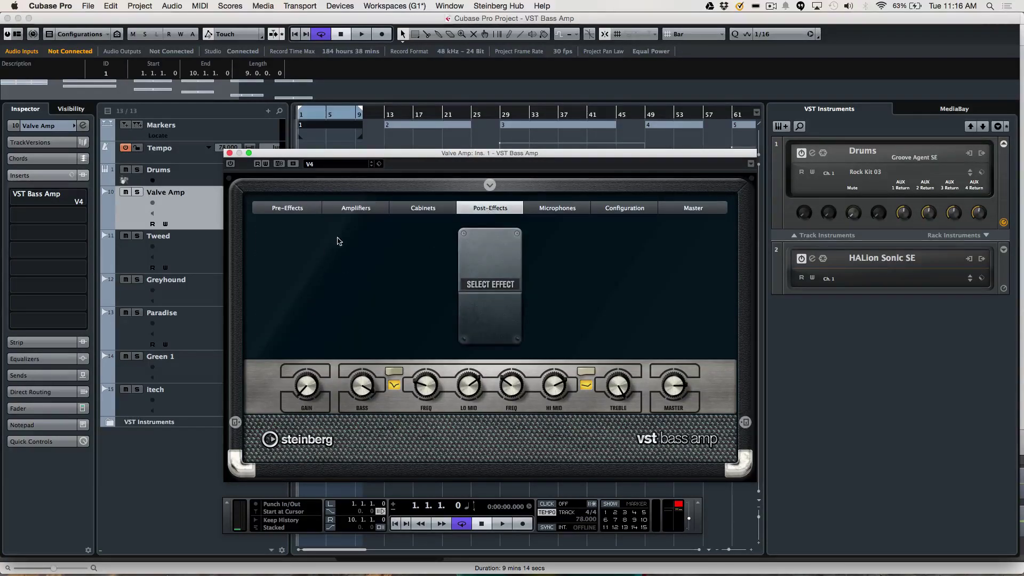
- Load Wah Wah as the post-effect, review the effect list, then show the Microphones page
click(503, 288)
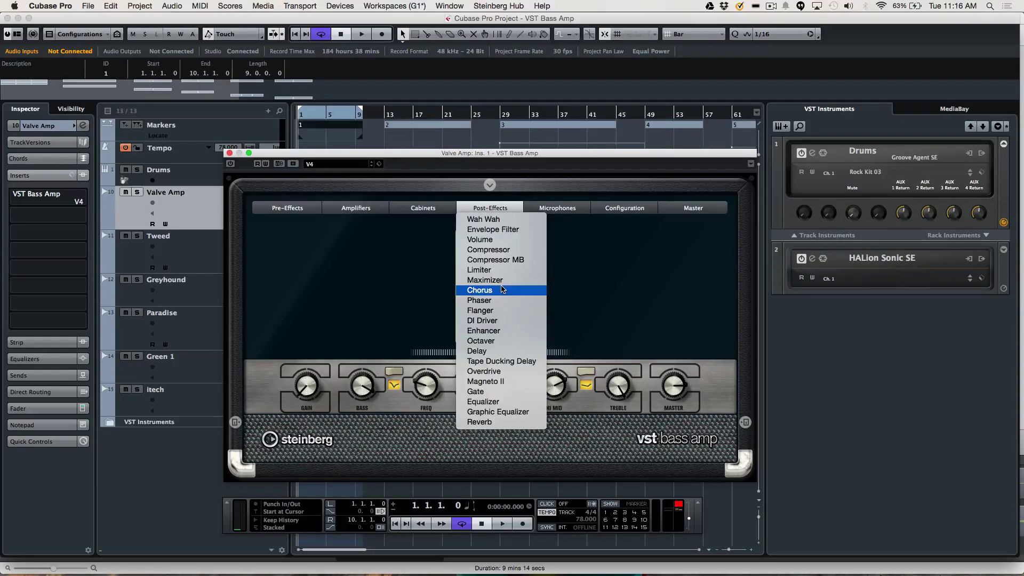
click(500, 218)
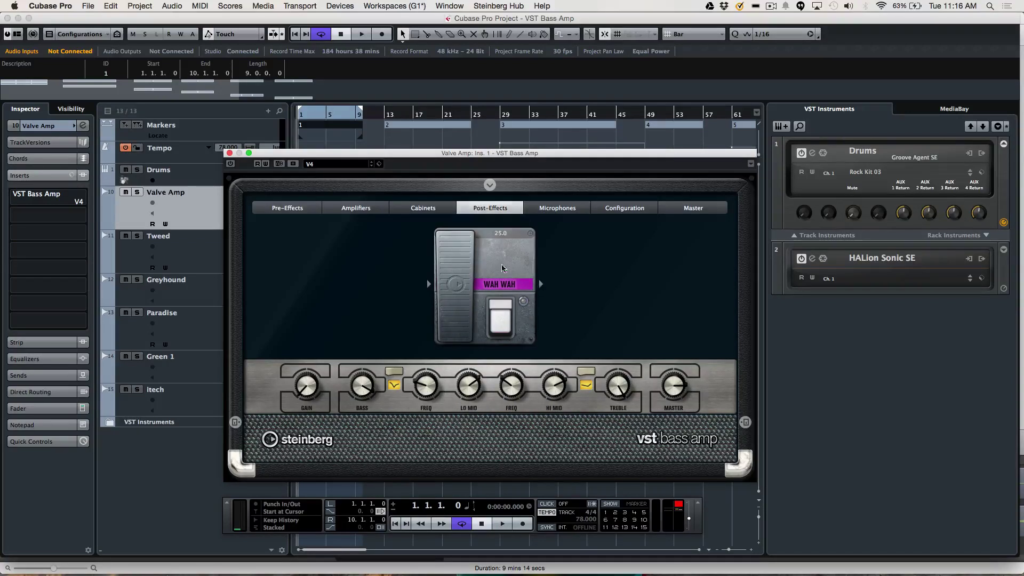
click(512, 284)
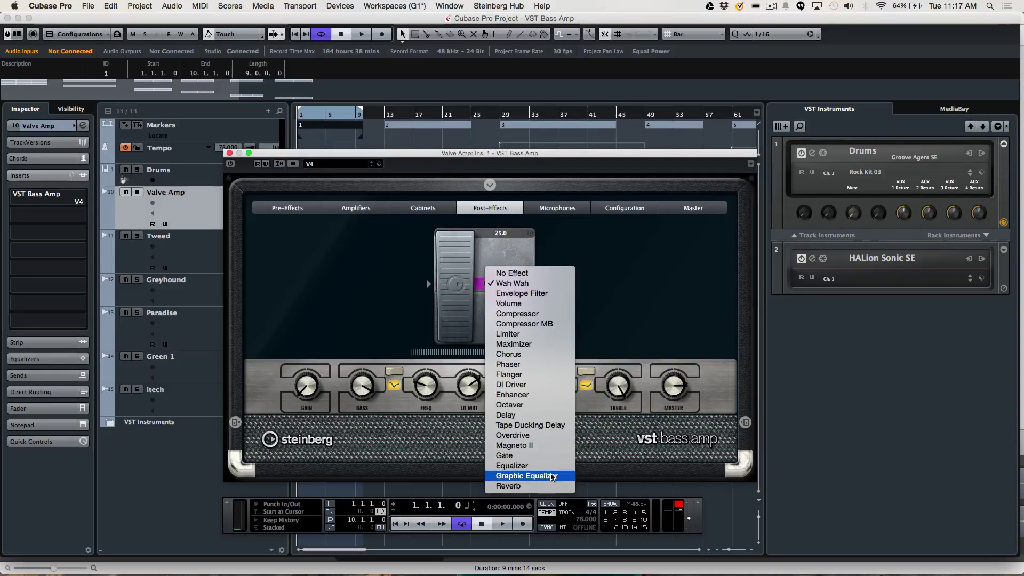
click(552, 212)
click(551, 212)
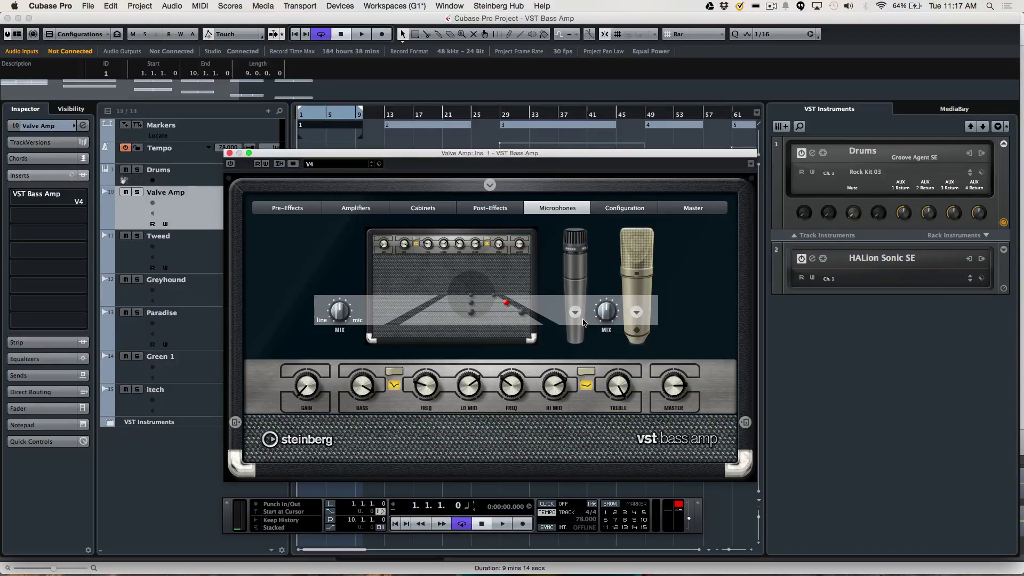
- Set the left microphone to the 121 ribbon and the right to the 421, then show Configuration
click(575, 312)
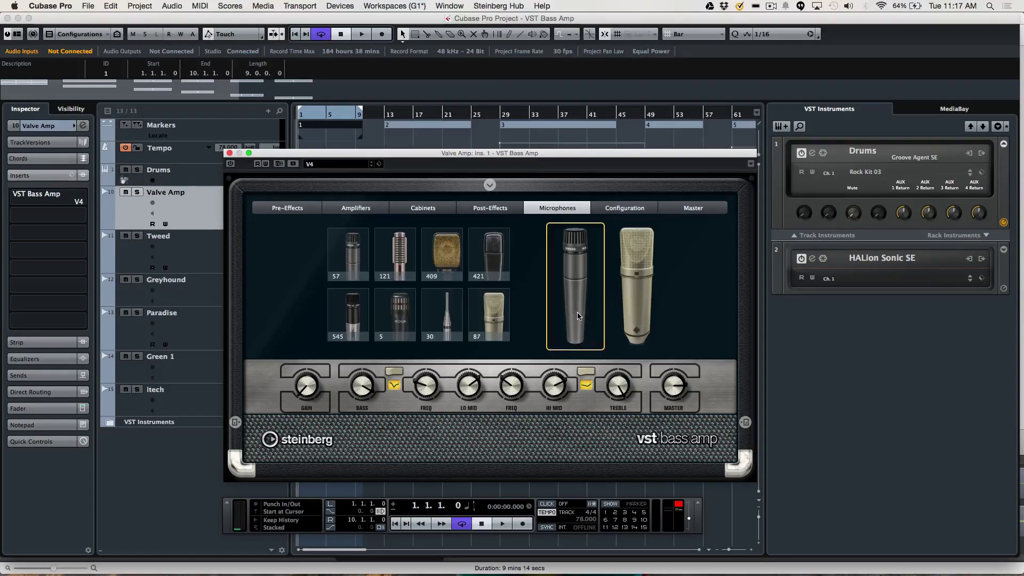
click(398, 247)
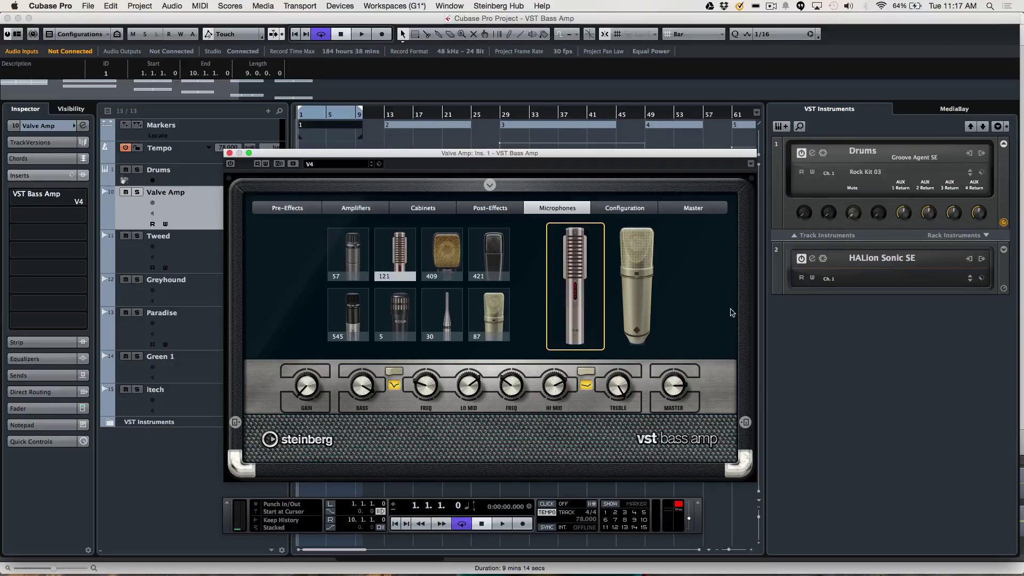
click(732, 312)
click(641, 286)
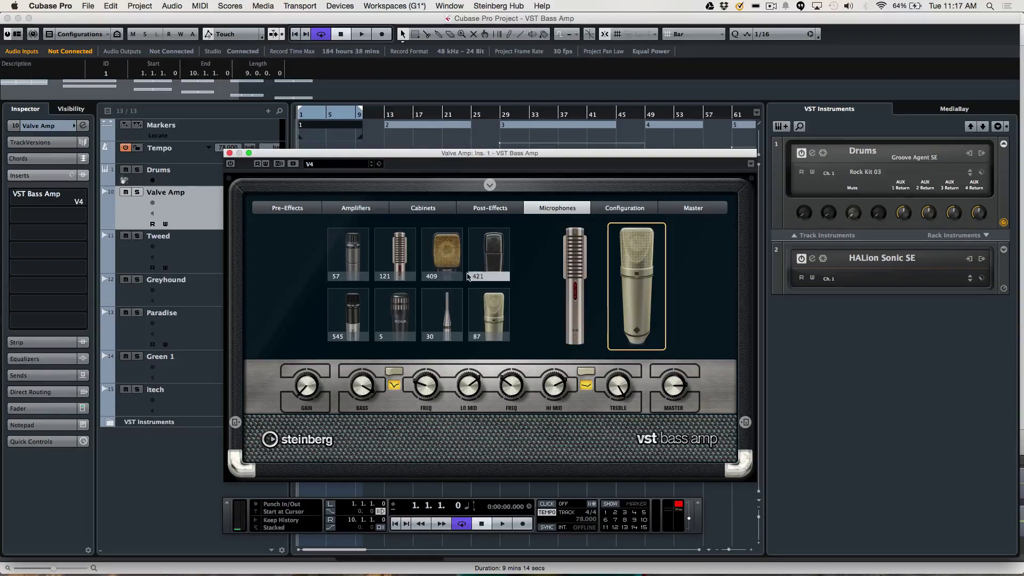
click(490, 263)
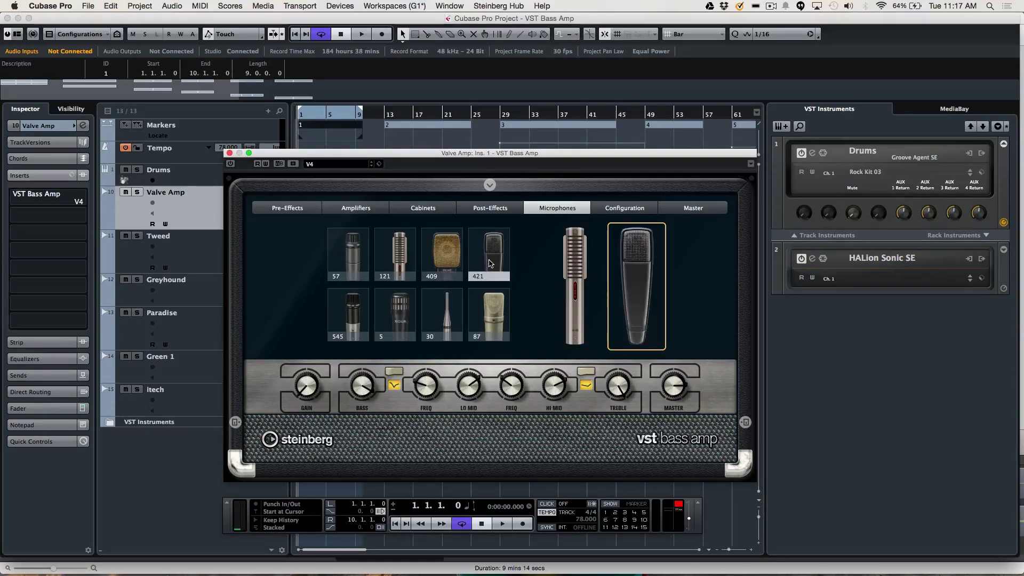
click(540, 280)
click(621, 208)
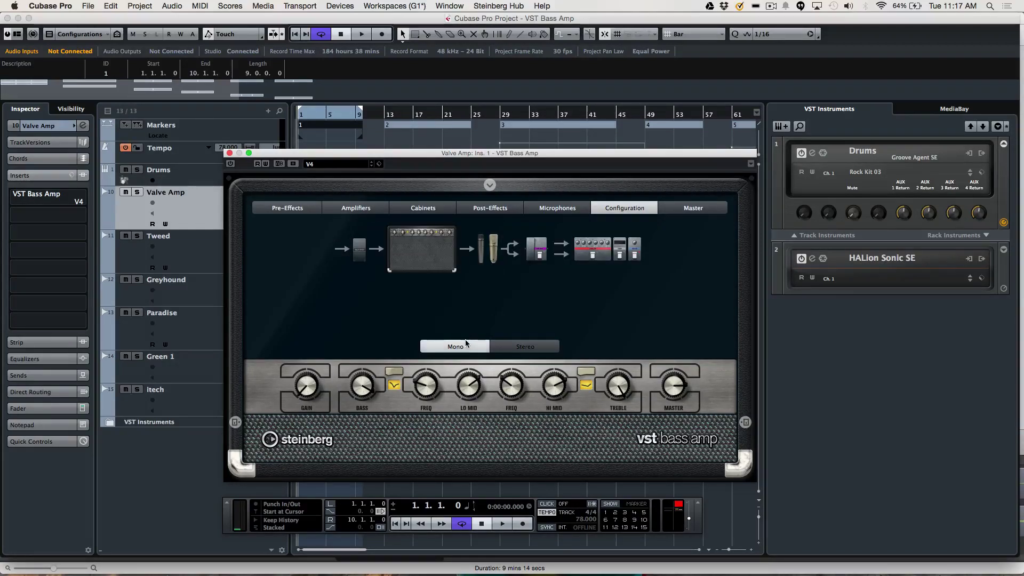
- Try stereo, settle on mono, then toggle the Master page's tuner on and off
click(520, 347)
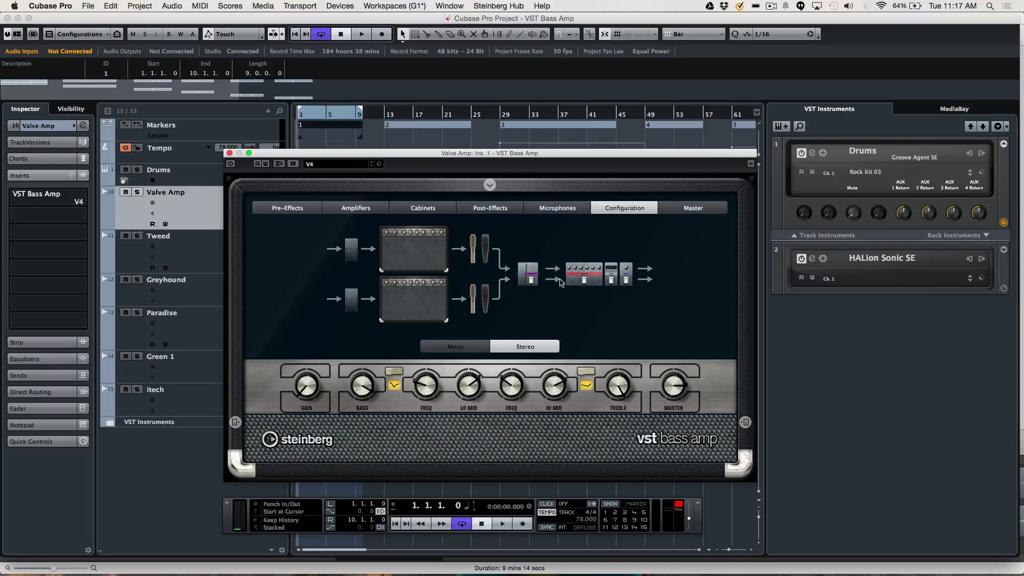
click(456, 347)
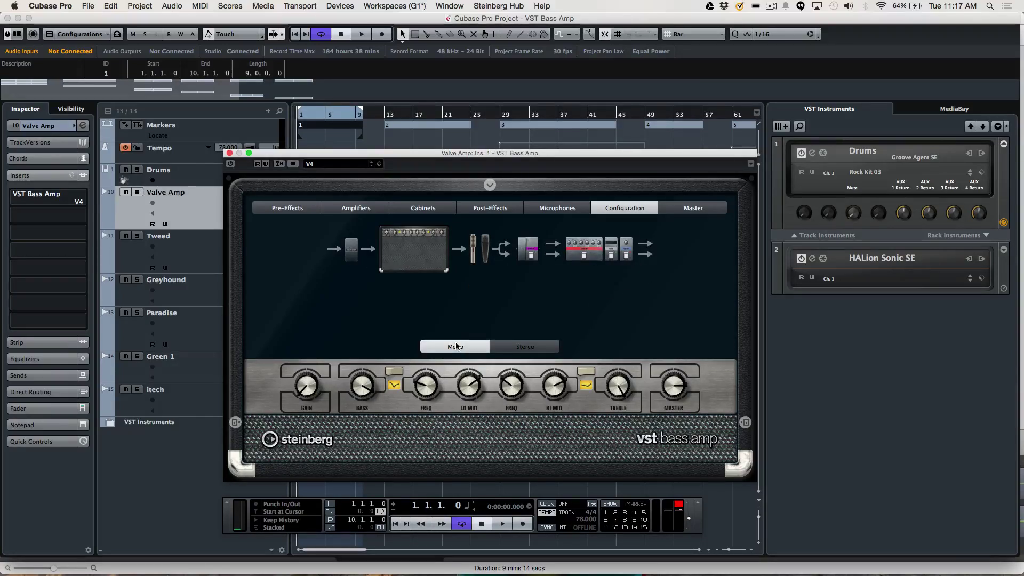
click(706, 213)
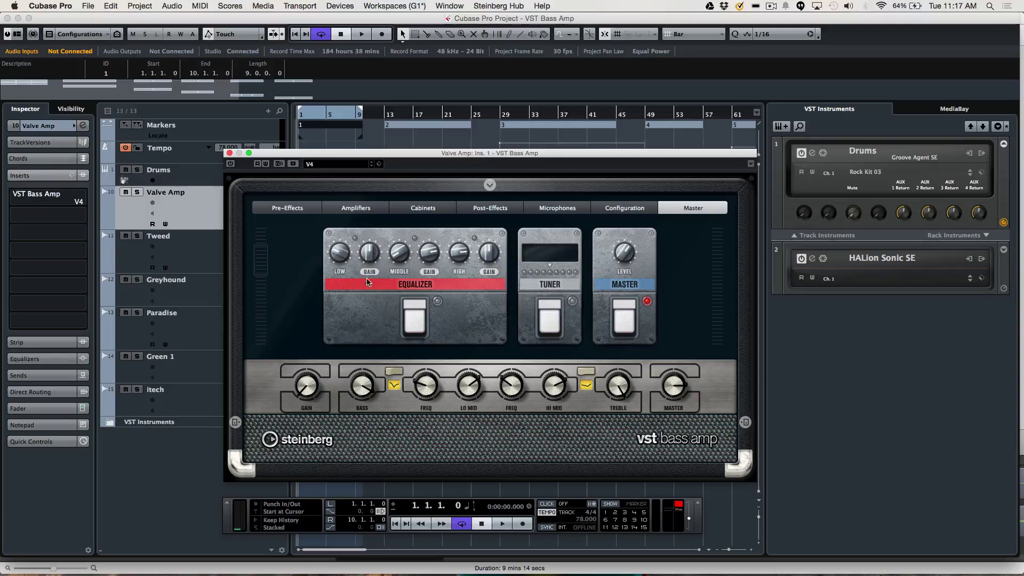
click(540, 329)
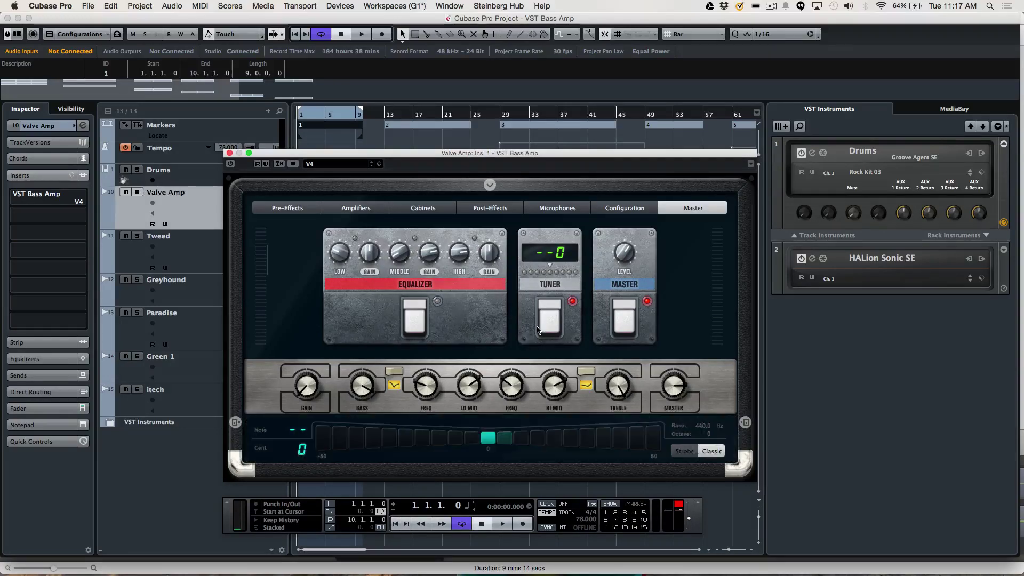
click(539, 328)
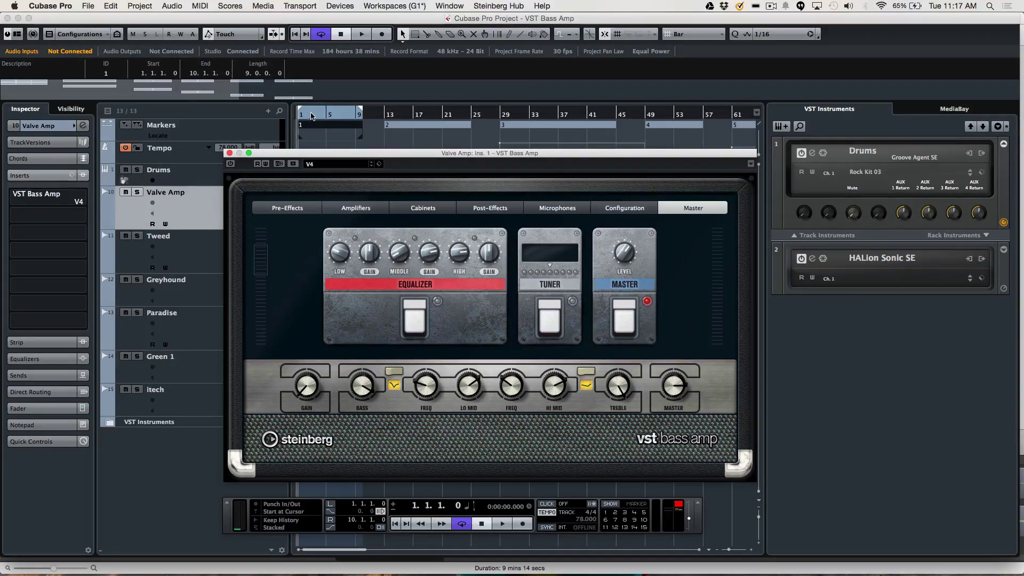
- Start playback, activate the Valve Amp's bass amp, and compare bypassed versus active sound while soloed
click(209, 114)
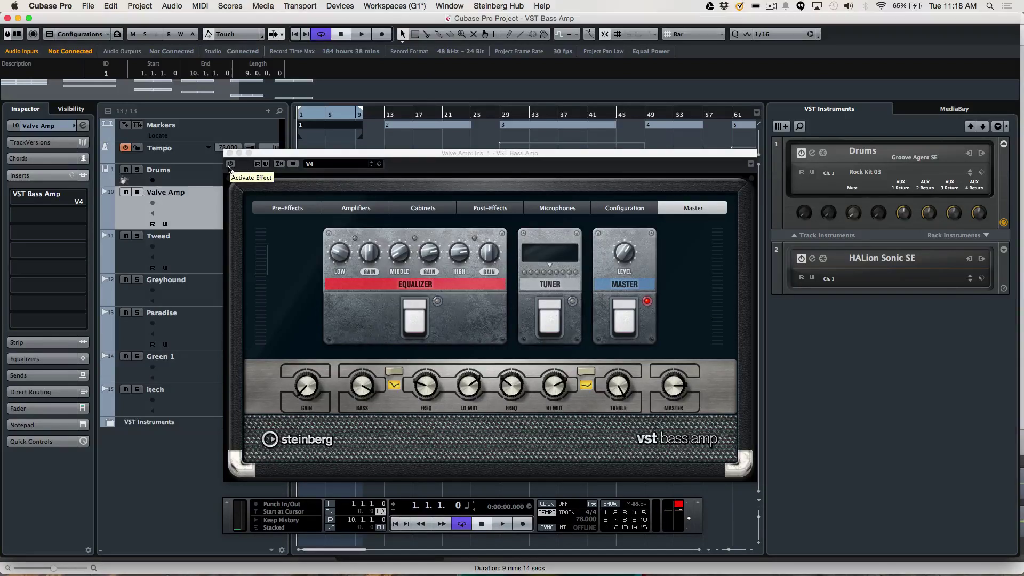
click(366, 209)
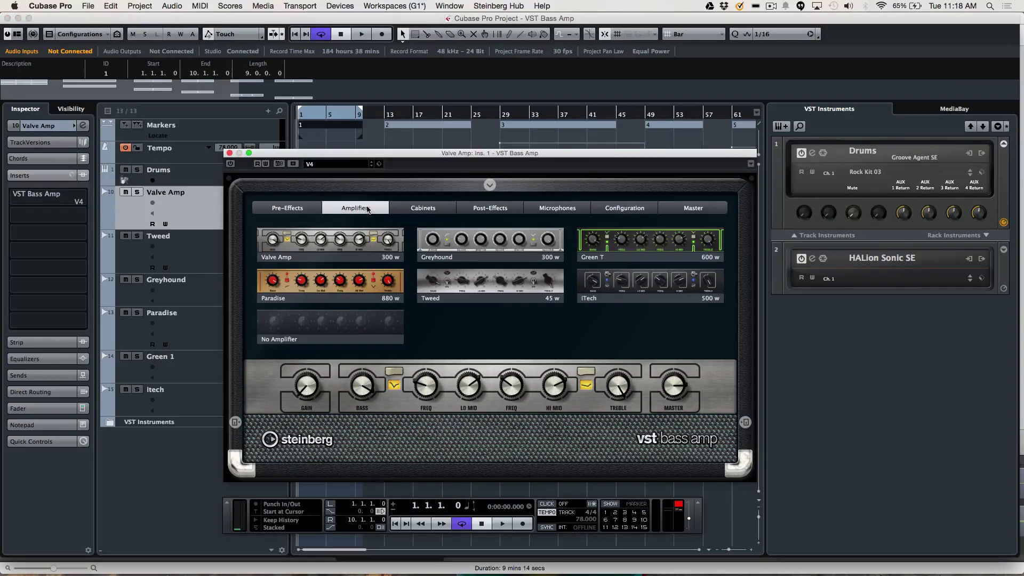
key(space)
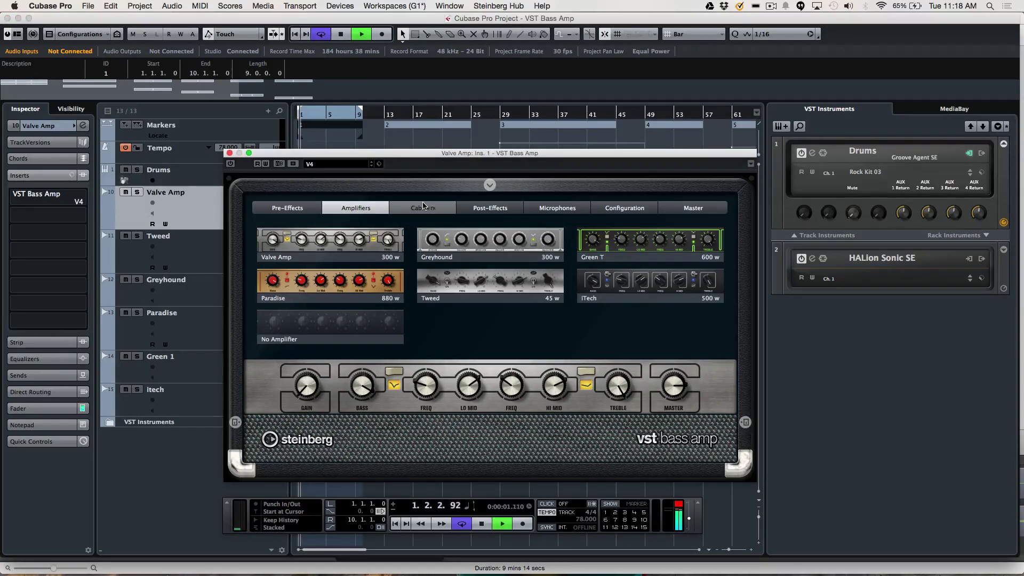
click(230, 164)
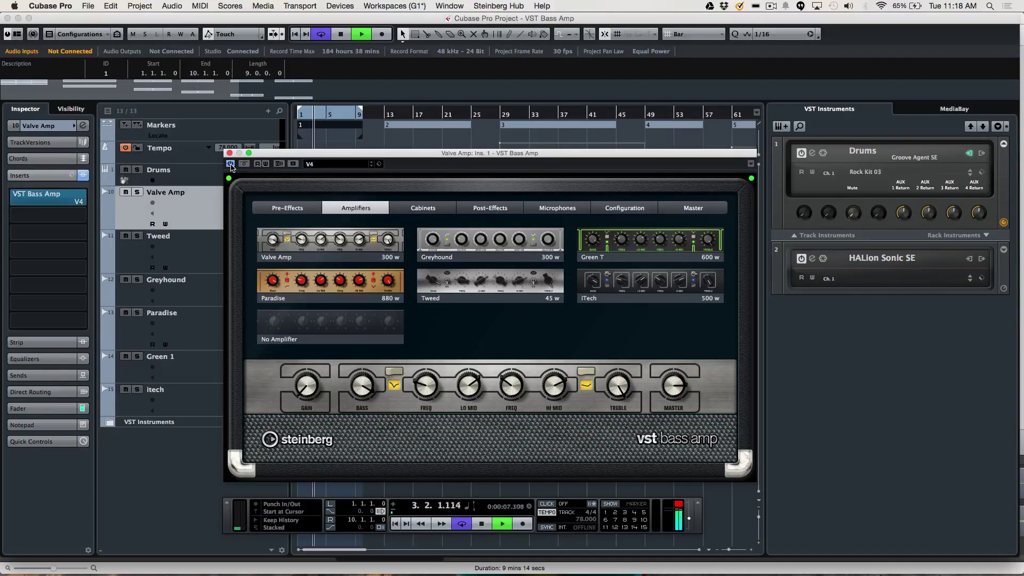
click(136, 193)
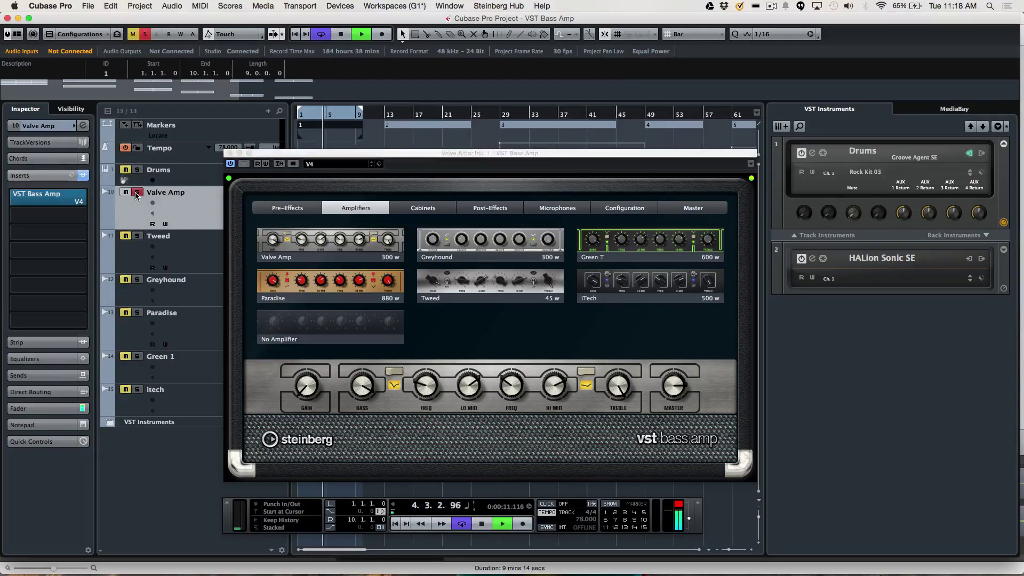
click(243, 166)
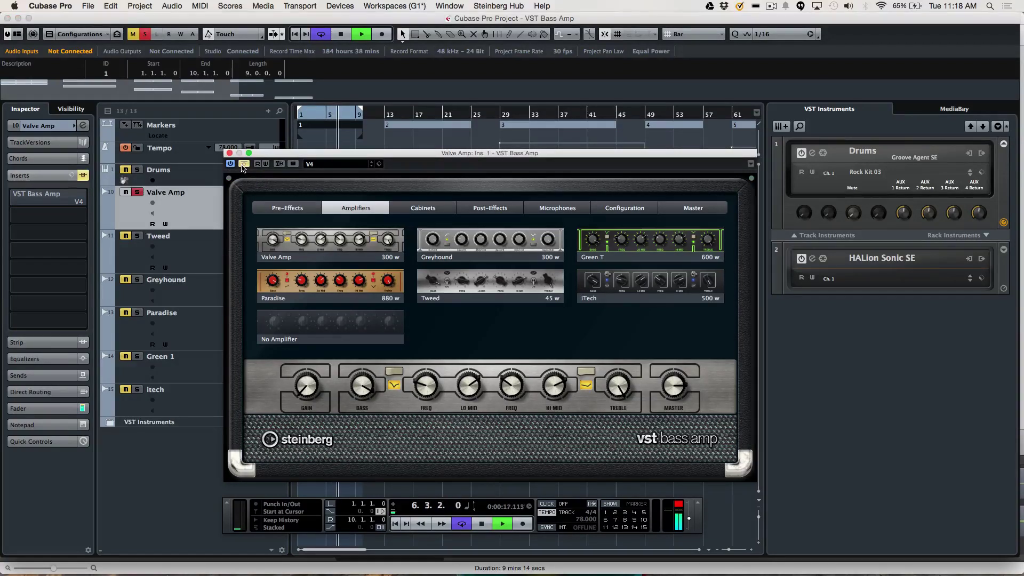
click(243, 165)
click(138, 193)
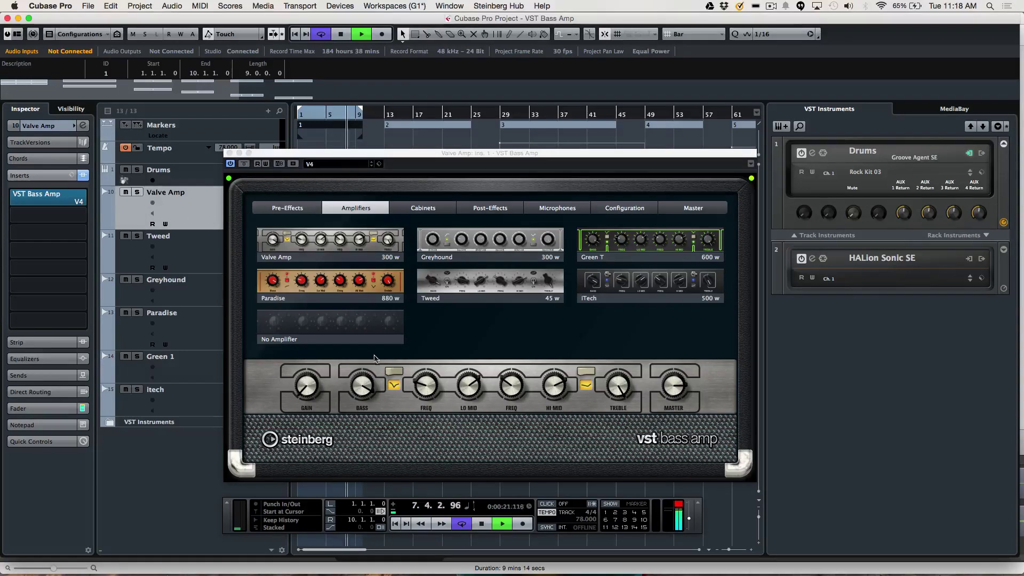
- Raise the gain, set bass to 9.0, mid frequency to 1.78 kHz and hi mid to 7.5
mouse_move(304, 388)
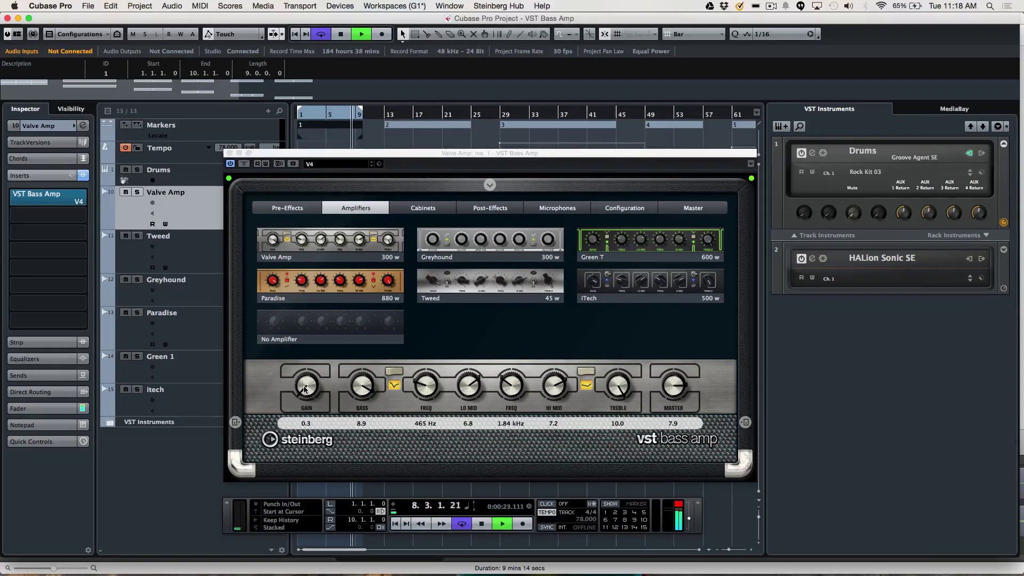
drag(319, 386, 293, 352)
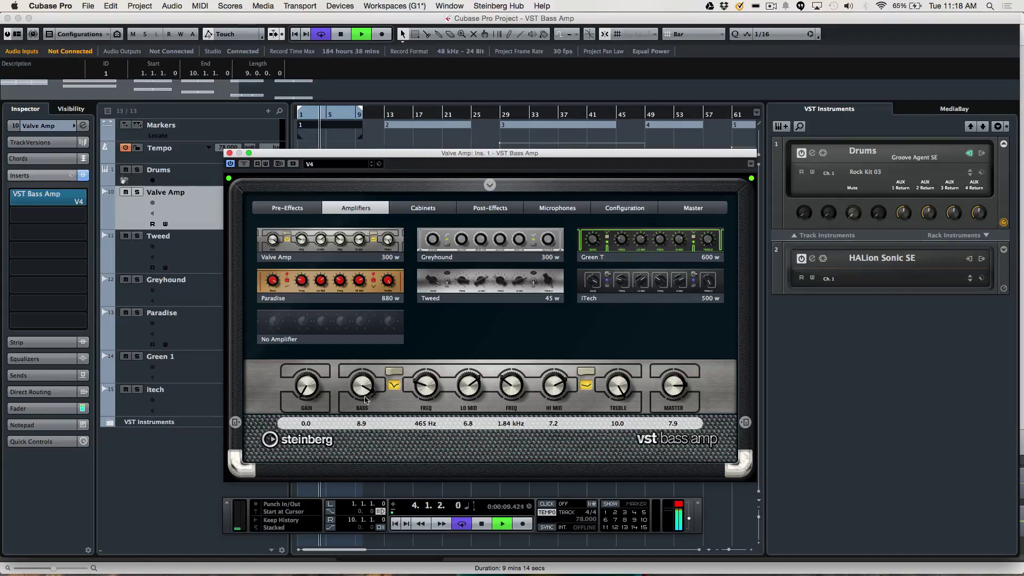
drag(363, 388, 360, 370)
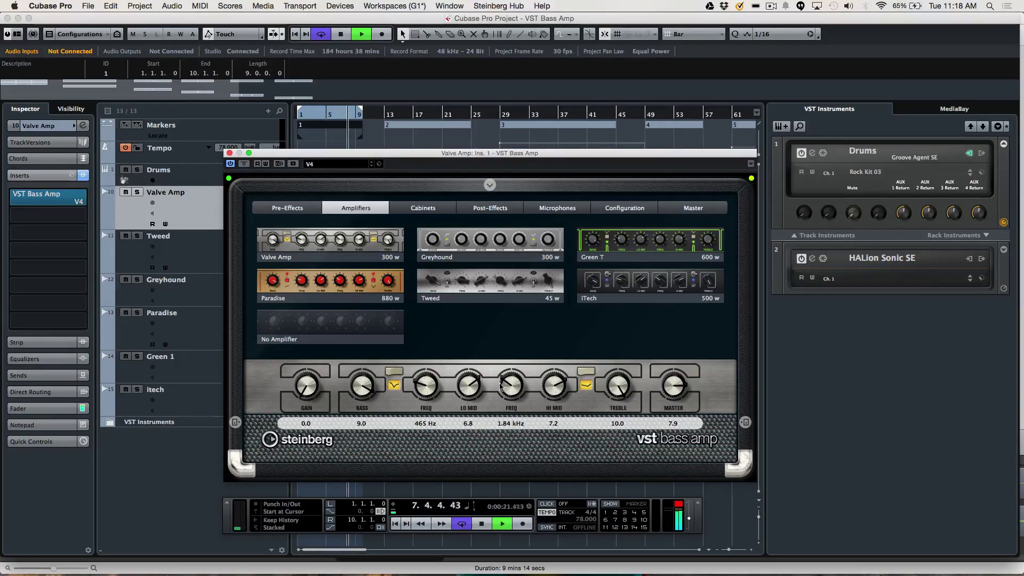
scroll(509, 385, down, 3)
scroll(554, 385, up, 3)
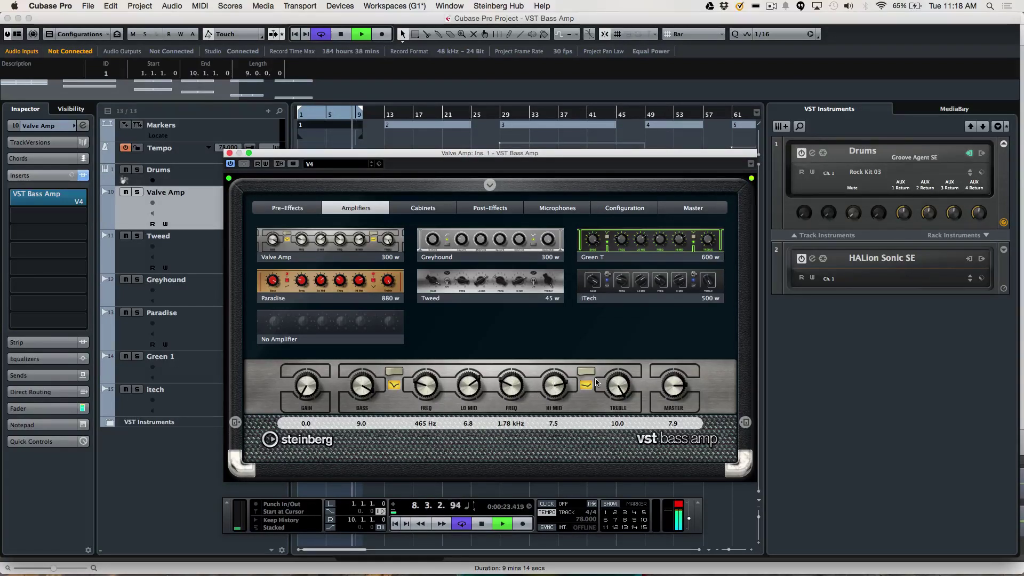
- Compare the Valve Amp bypassed and active, both normally and with the track soloed
click(243, 165)
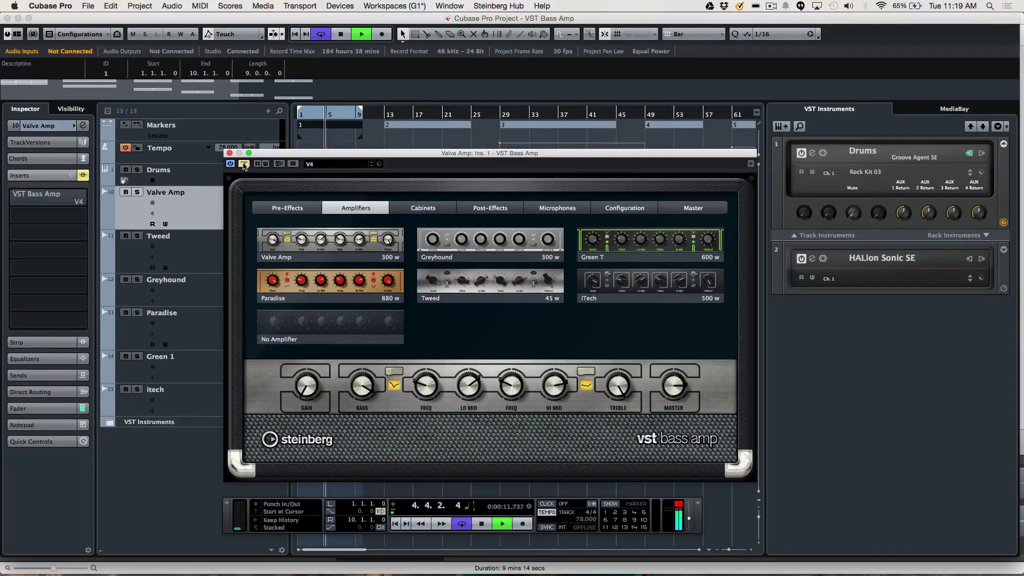
click(244, 166)
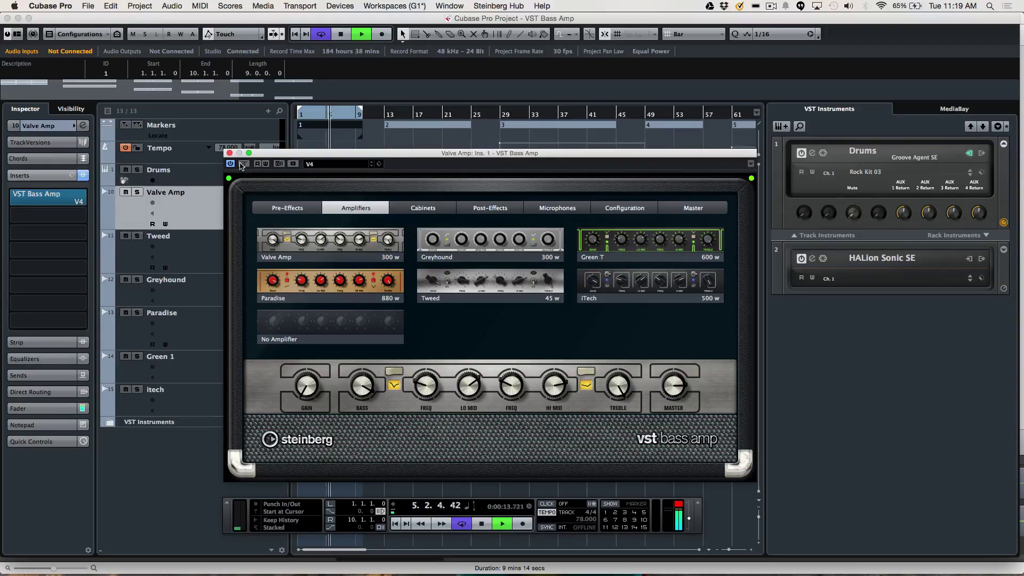
click(135, 192)
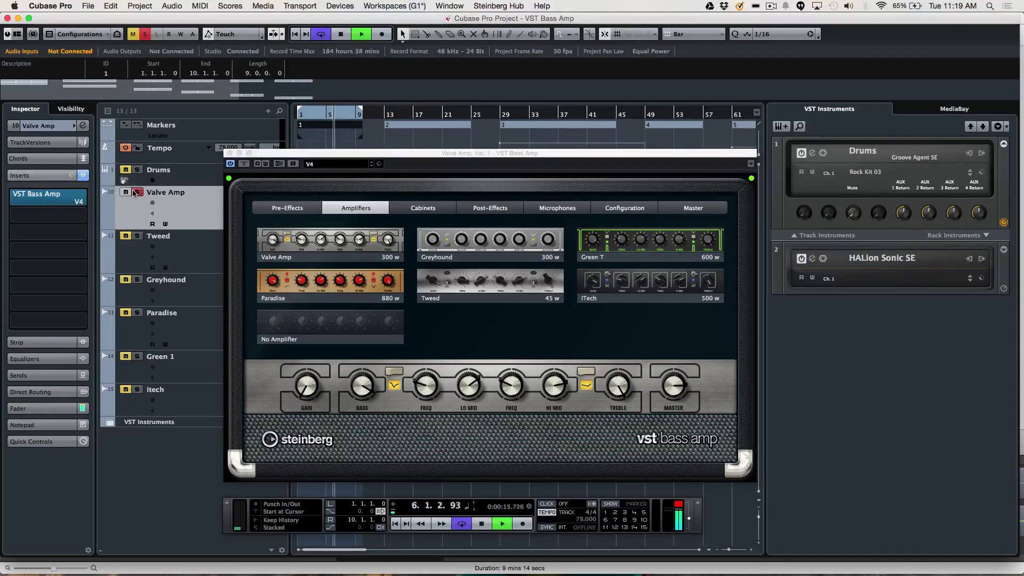
click(243, 165)
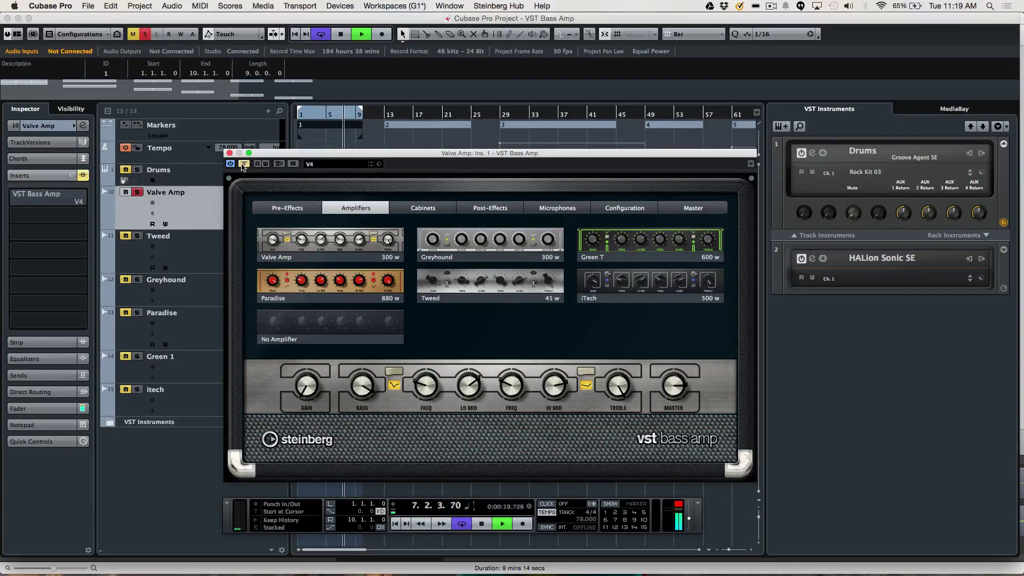
click(243, 165)
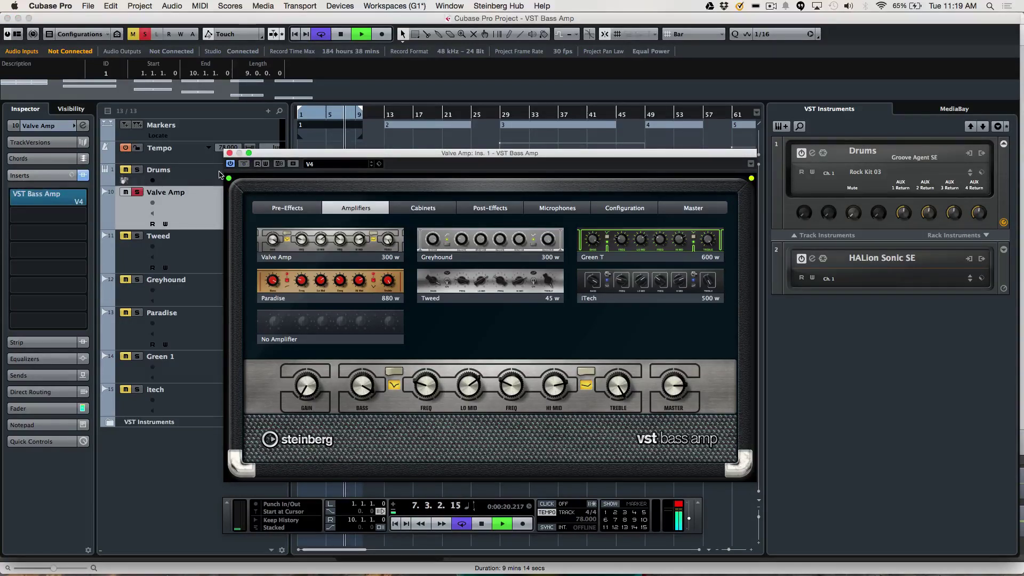
click(137, 193)
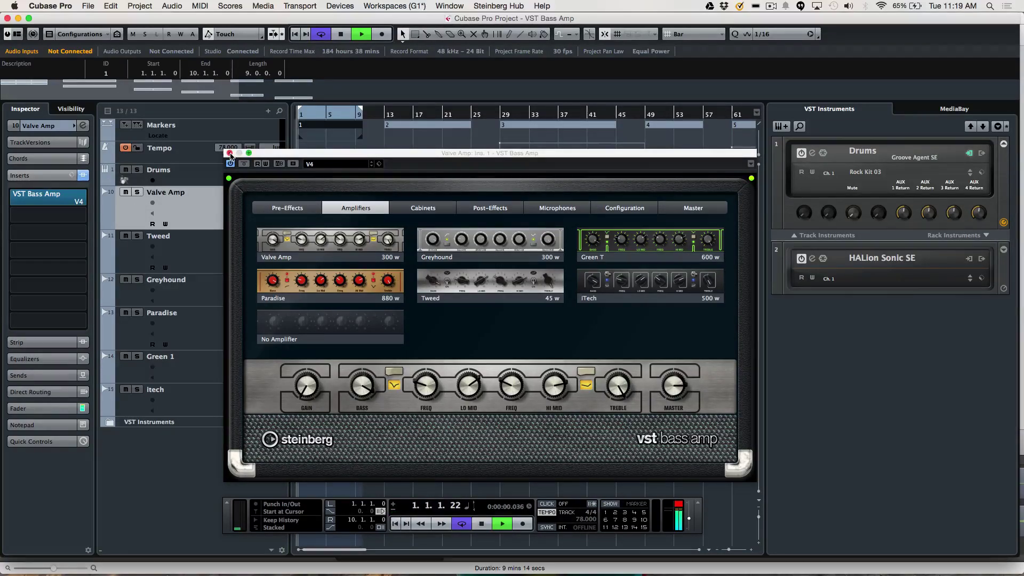
- Stop playback, close the amp window, and set the loop range to marker 2, bars 13–25
key(space)
click(230, 154)
click(399, 127)
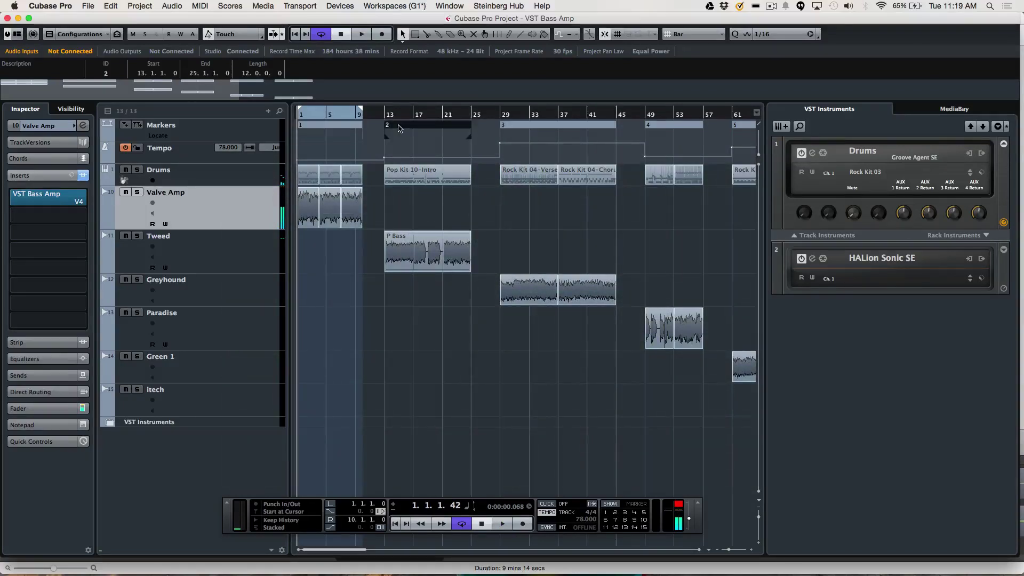
double_click(399, 126)
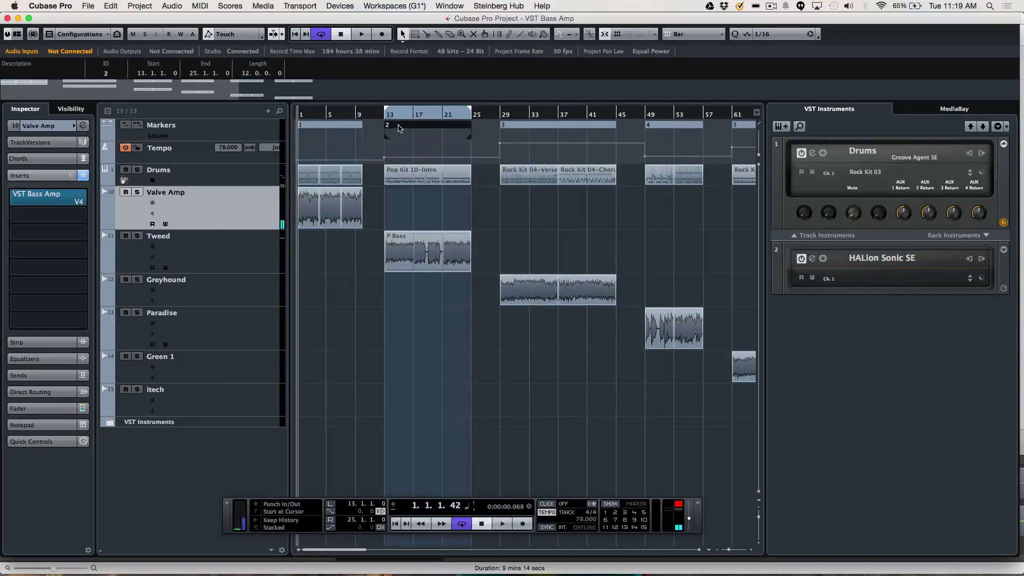
- Open the Tweed track's VST Bass Amp, bypass it, and move its window lower
click(193, 254)
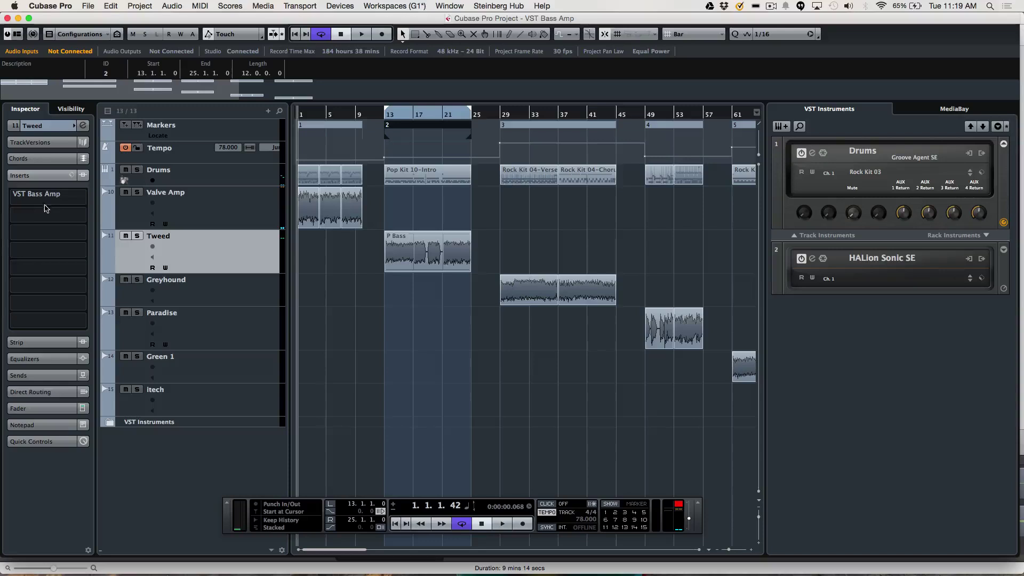
click(48, 194)
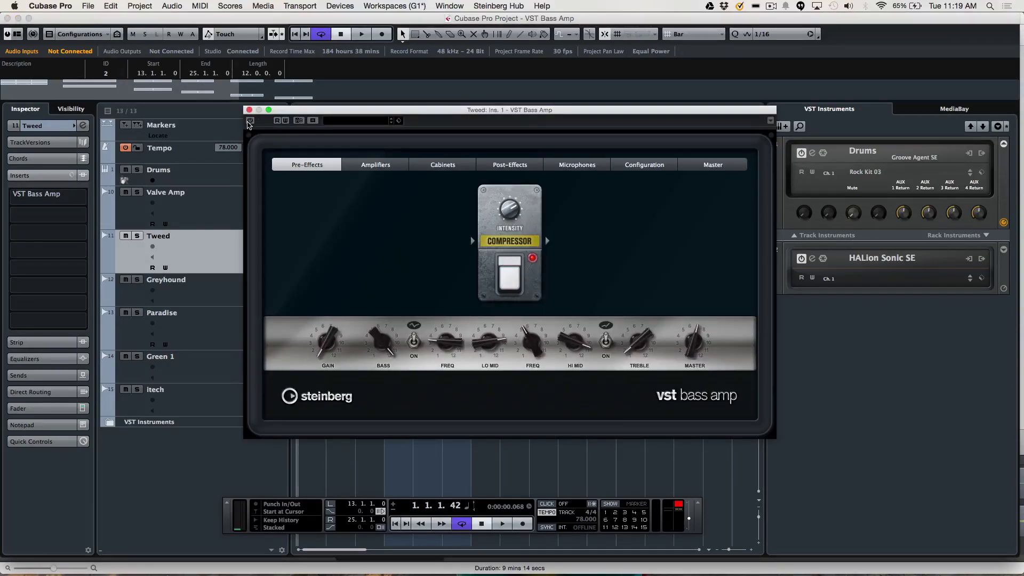
click(250, 121)
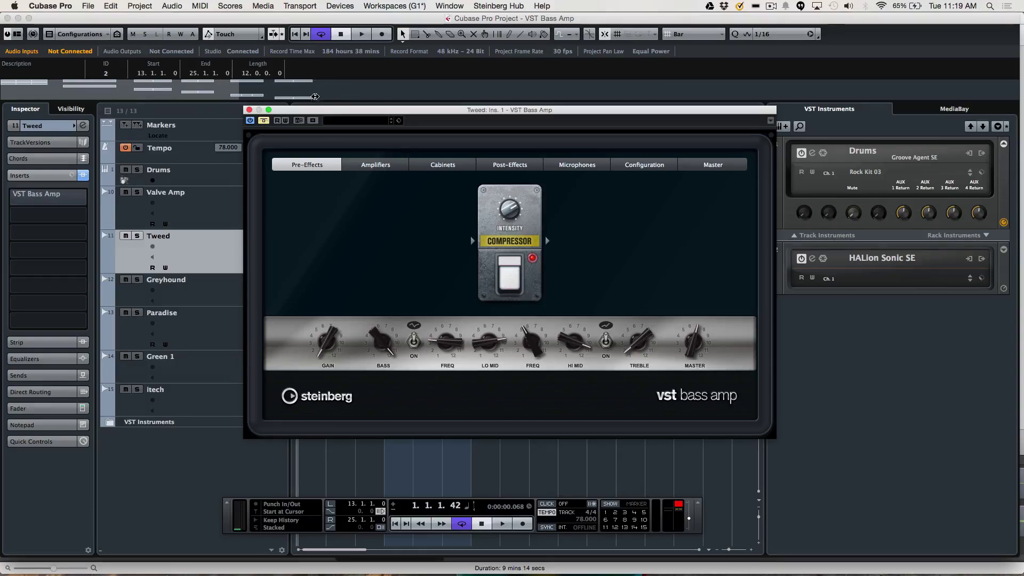
drag(311, 114, 307, 176)
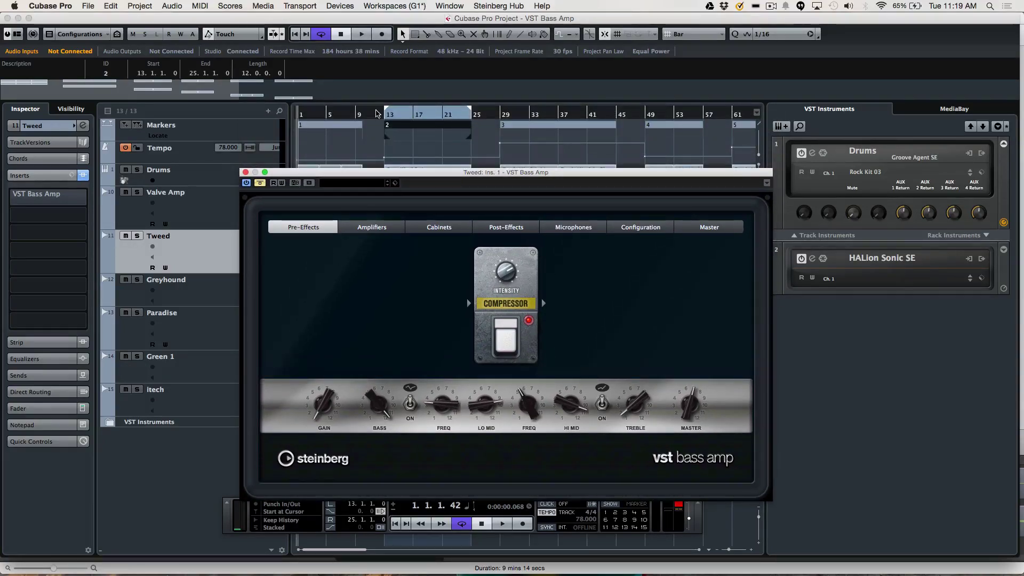
- Play from bar 13 and switch the Tweed amp back on to compare
click(382, 114)
key(space)
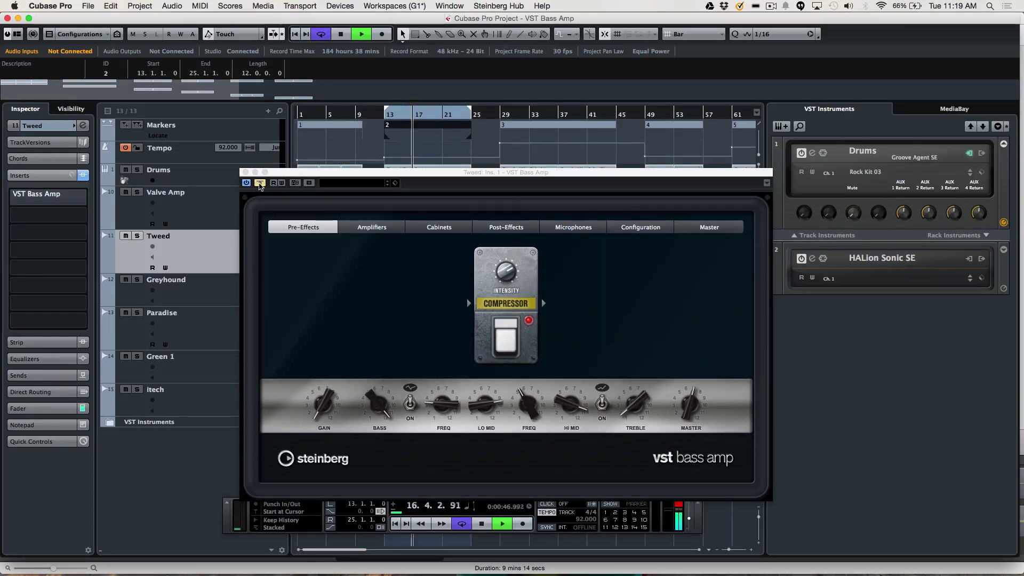
click(259, 184)
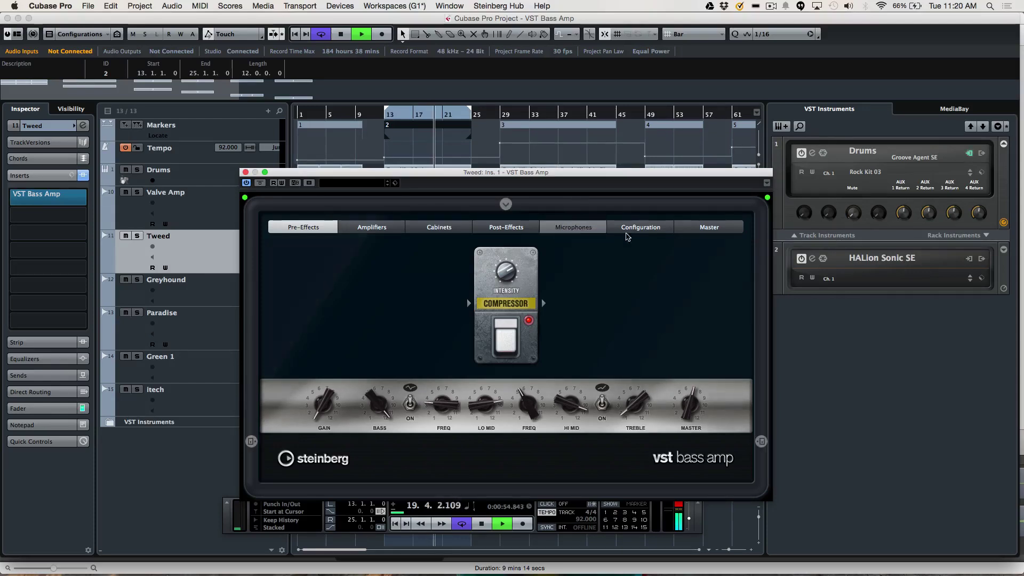
- Choose the 1 x 15 cabinet for the Tweed amp
click(440, 229)
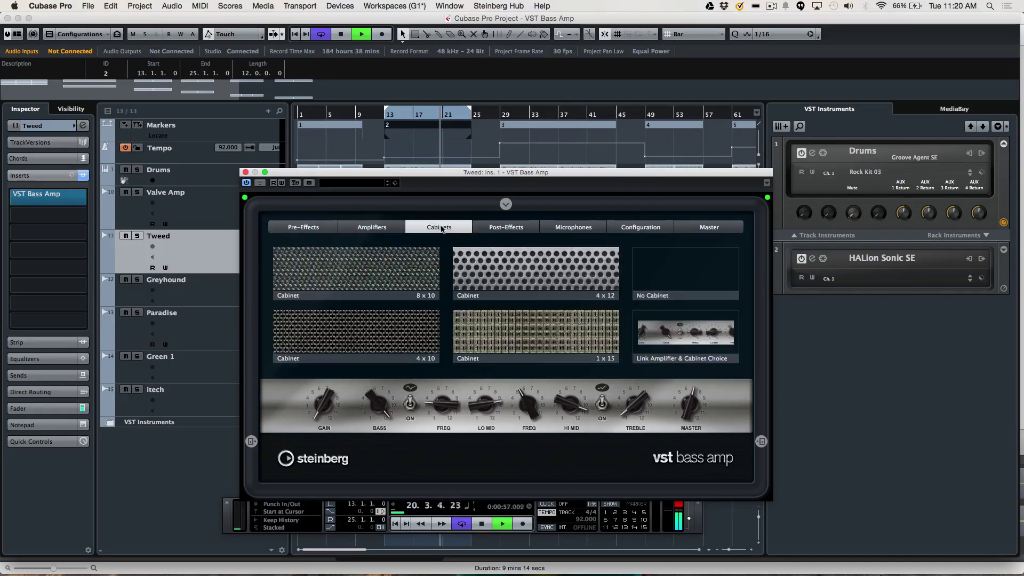
click(402, 229)
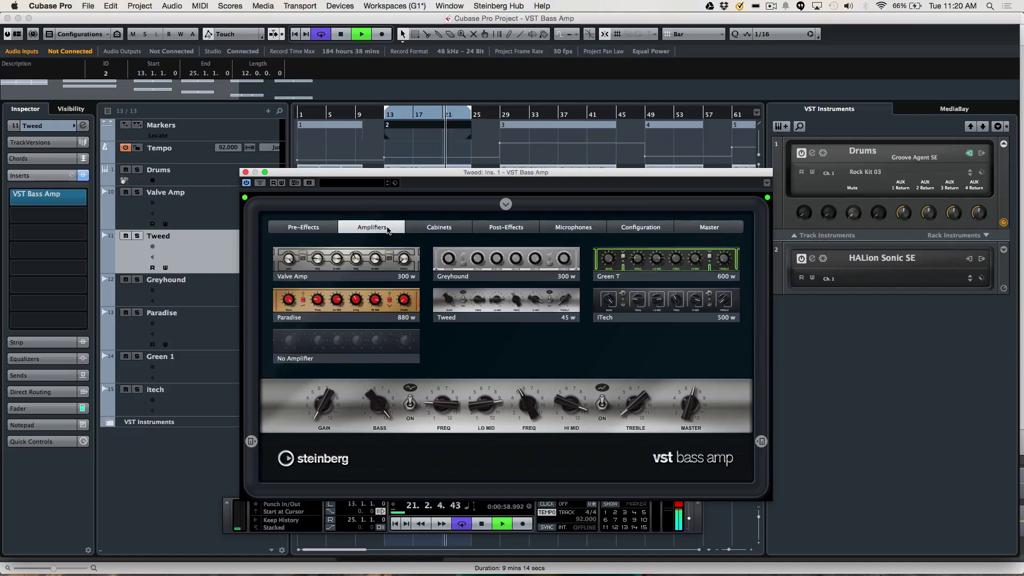
click(433, 225)
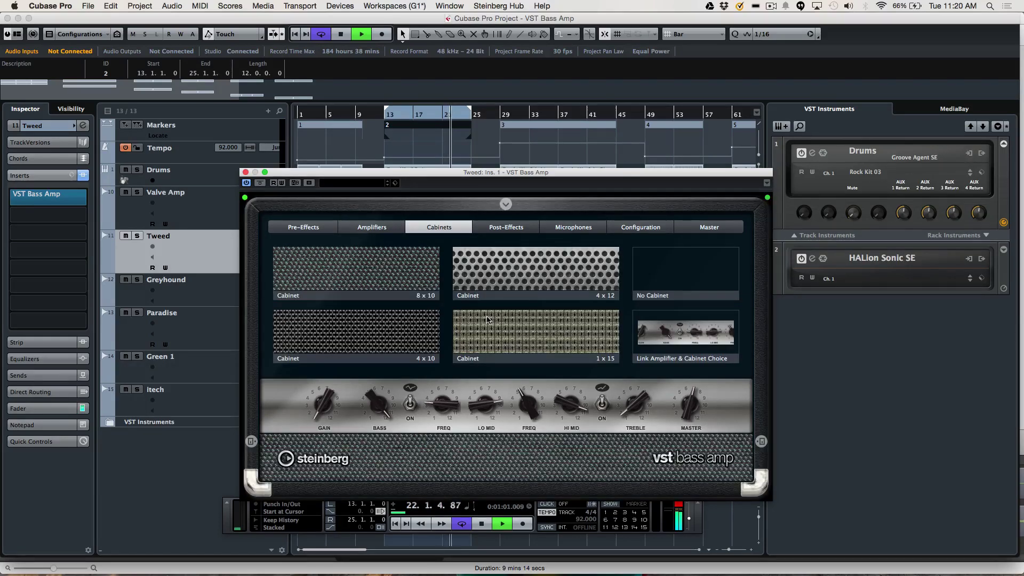
click(516, 344)
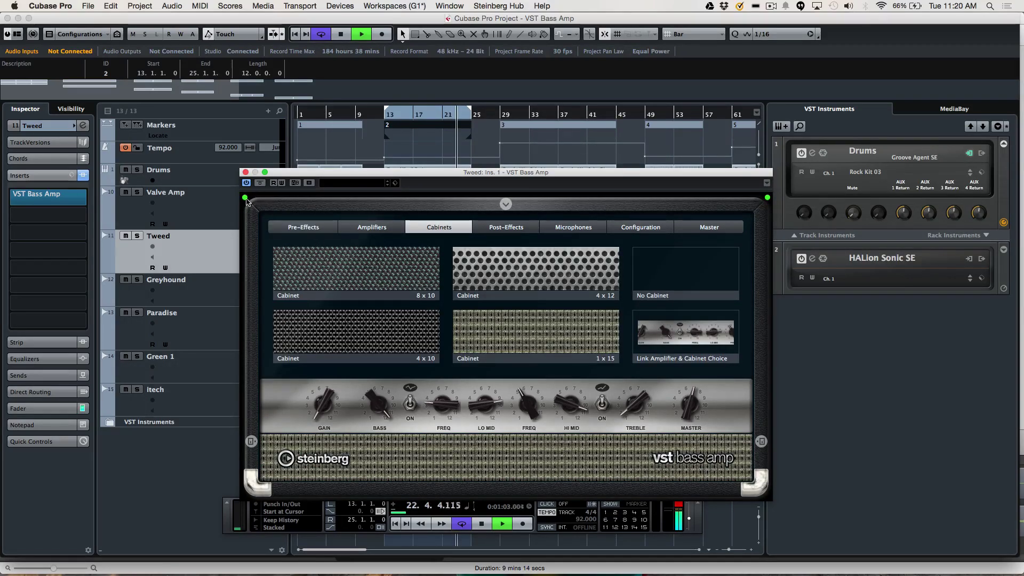
- Solo Tweed, compare the amp bypassed and active, then unsolo and nudge the window
click(137, 235)
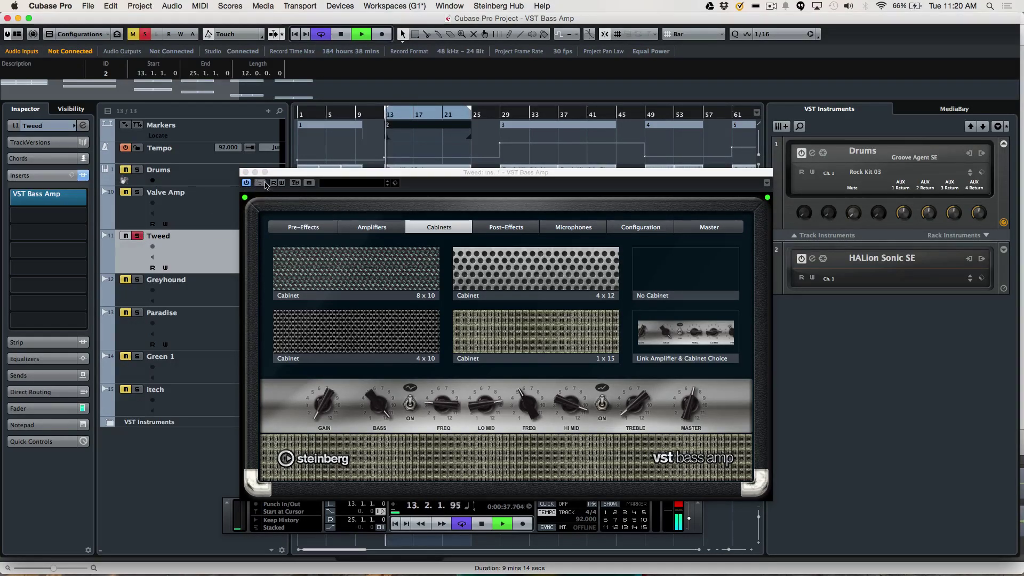
click(261, 183)
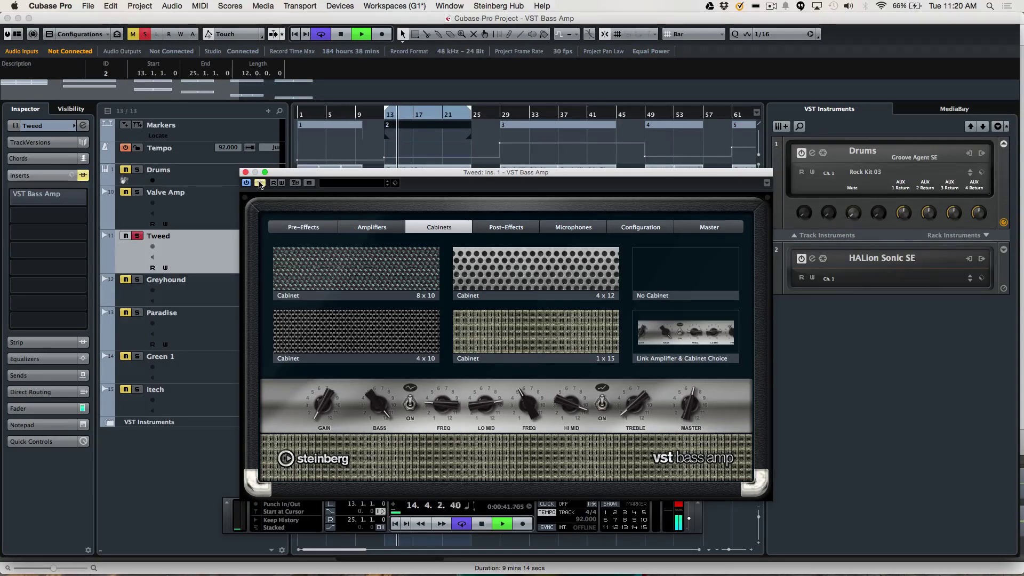
click(259, 183)
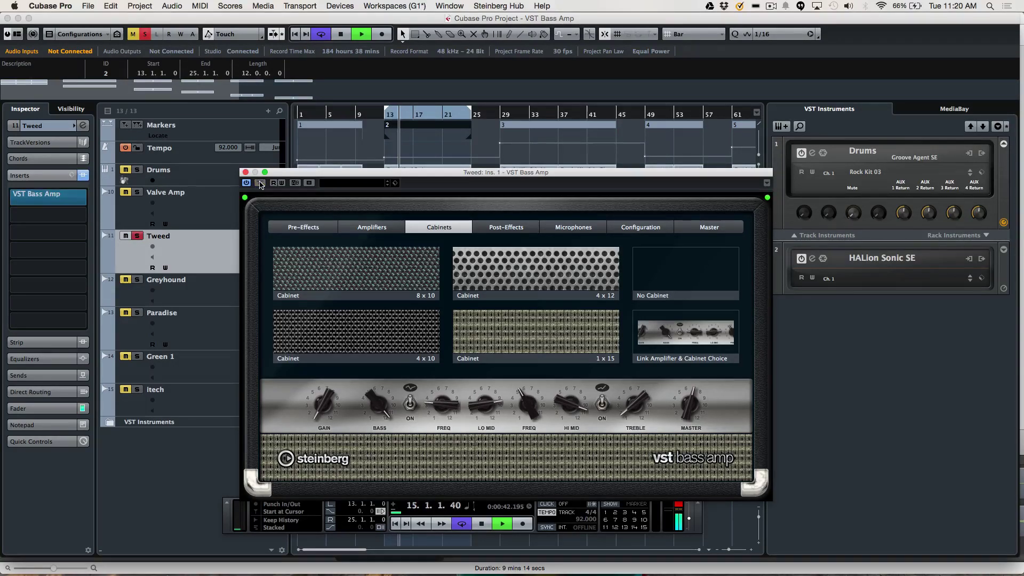
click(140, 239)
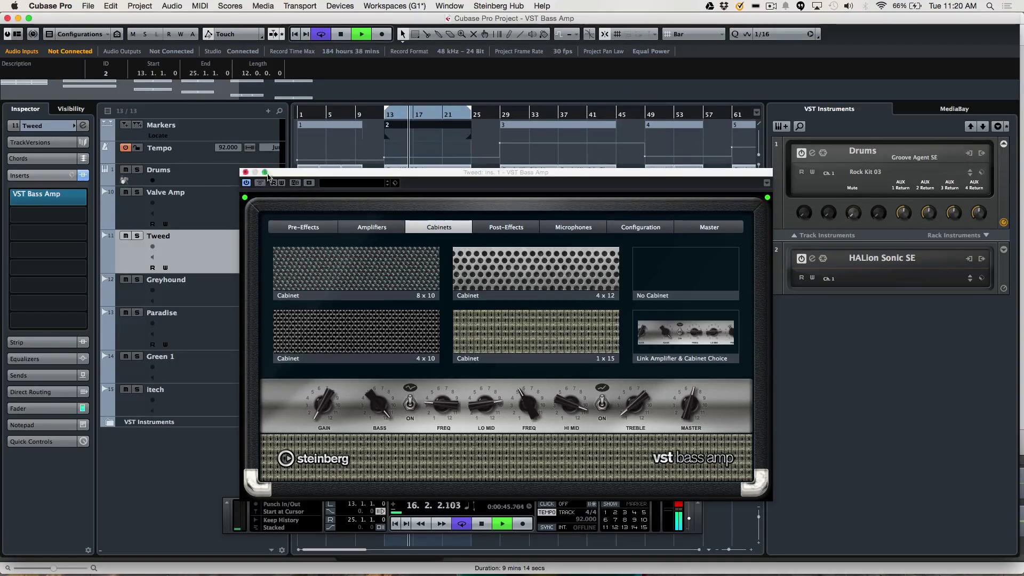
drag(268, 175, 266, 169)
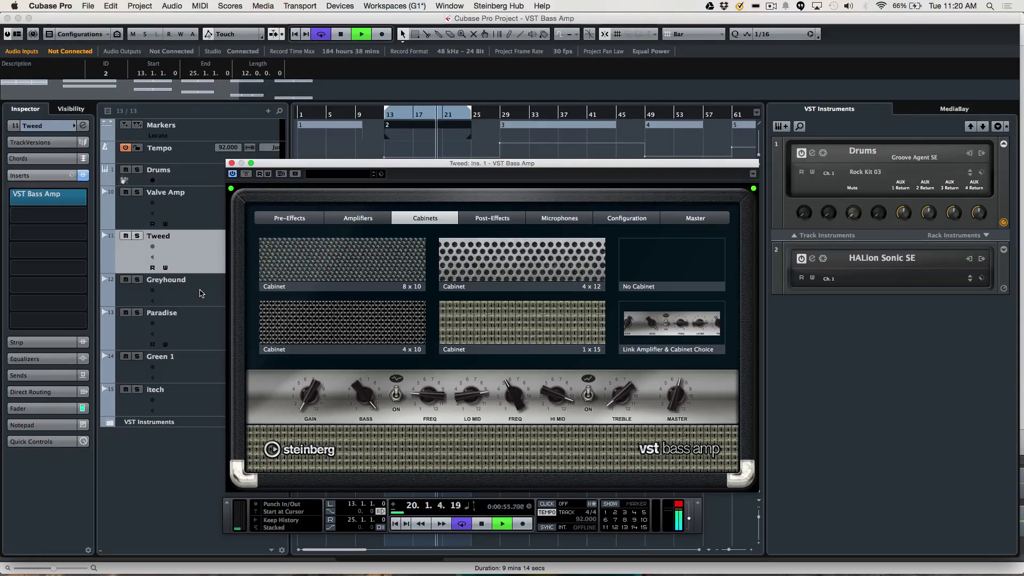
- Stop playback, select the Greyhound track and close the Tweed amp window
key(space)
click(198, 293)
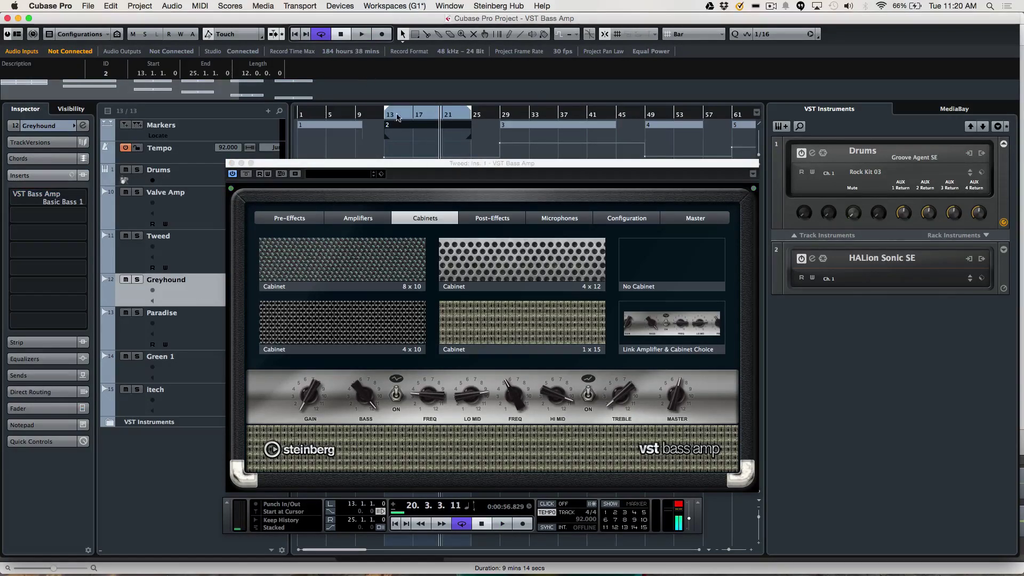
click(231, 163)
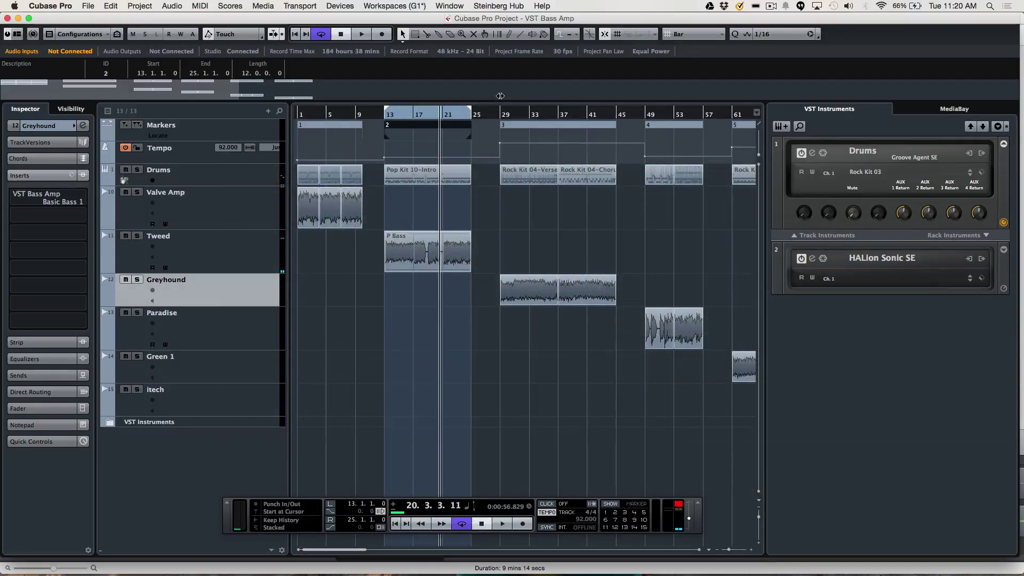
- Loop marker 3's bars 29–45, play from bar 29, and open Greyhound's VST Bass Amp
click(511, 125)
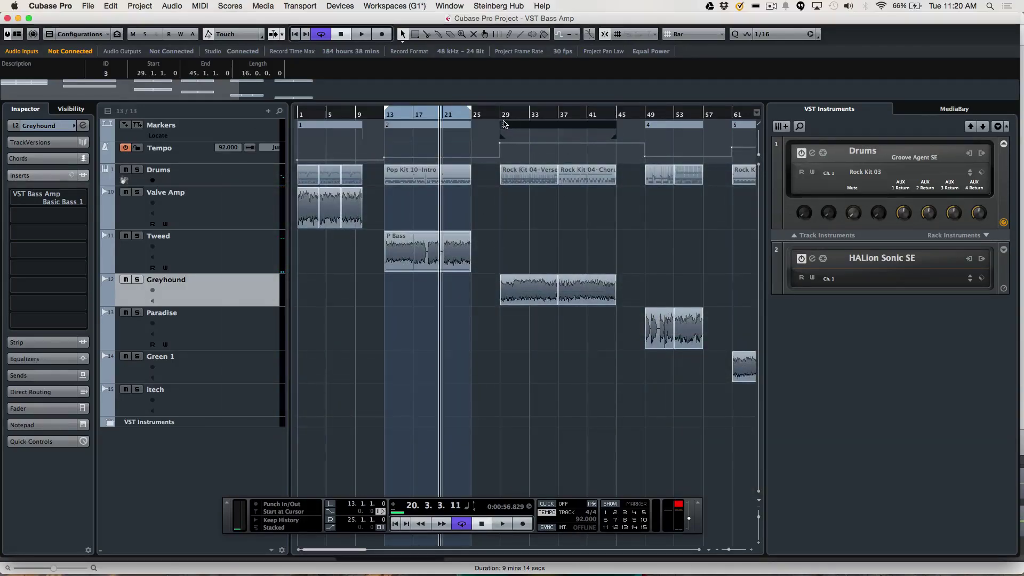
key(p)
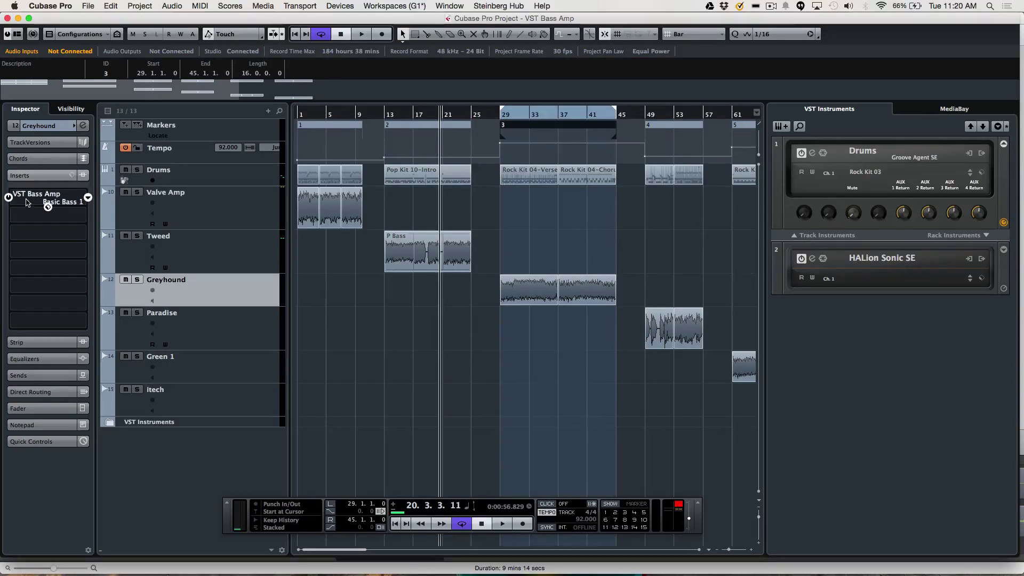
click(499, 115)
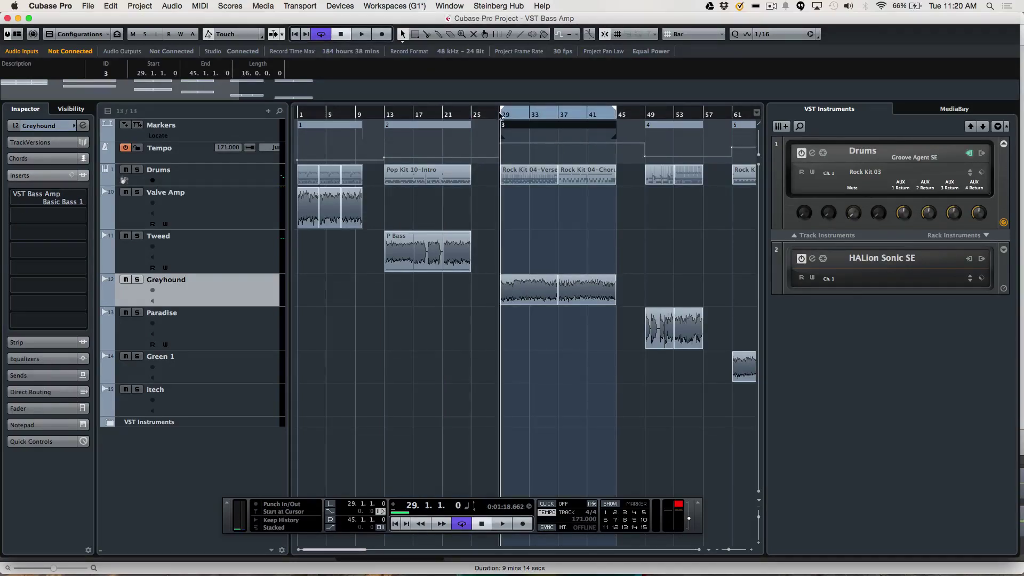
key(space)
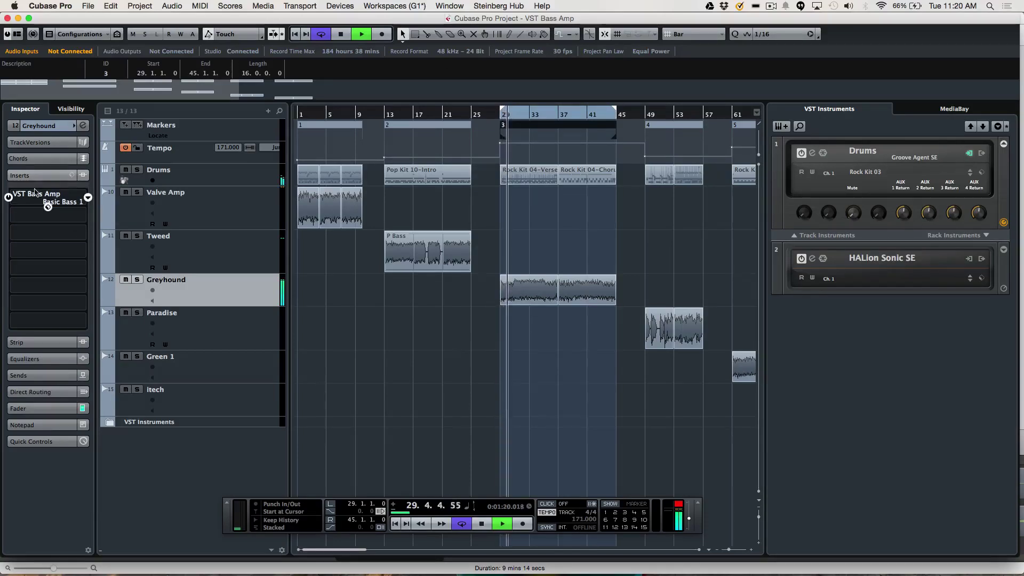
click(38, 198)
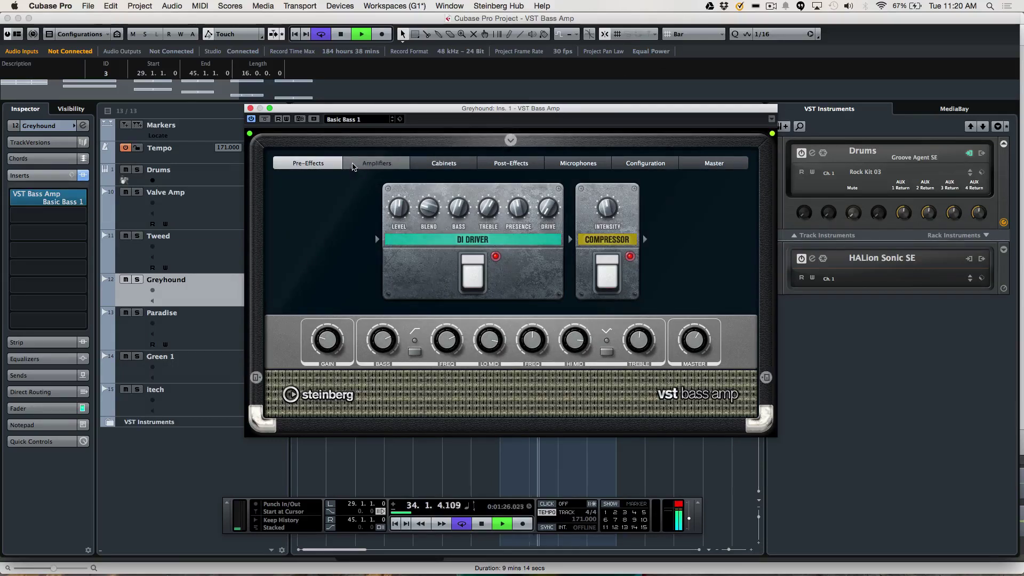
- Compare Greyhound's amp bypassed and active, both unsoloed and soloed, then unsolo Greyhound
click(267, 121)
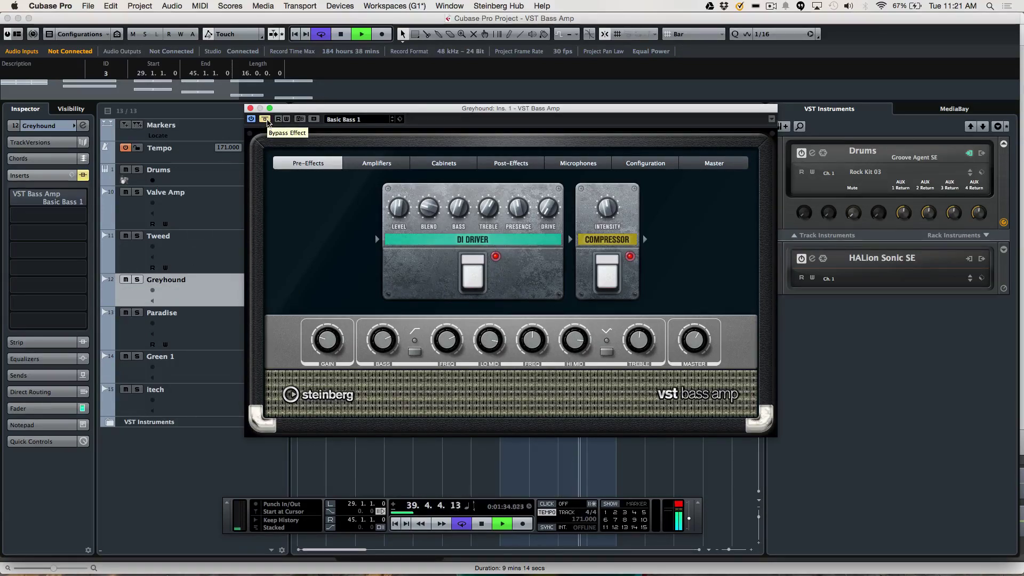
click(265, 120)
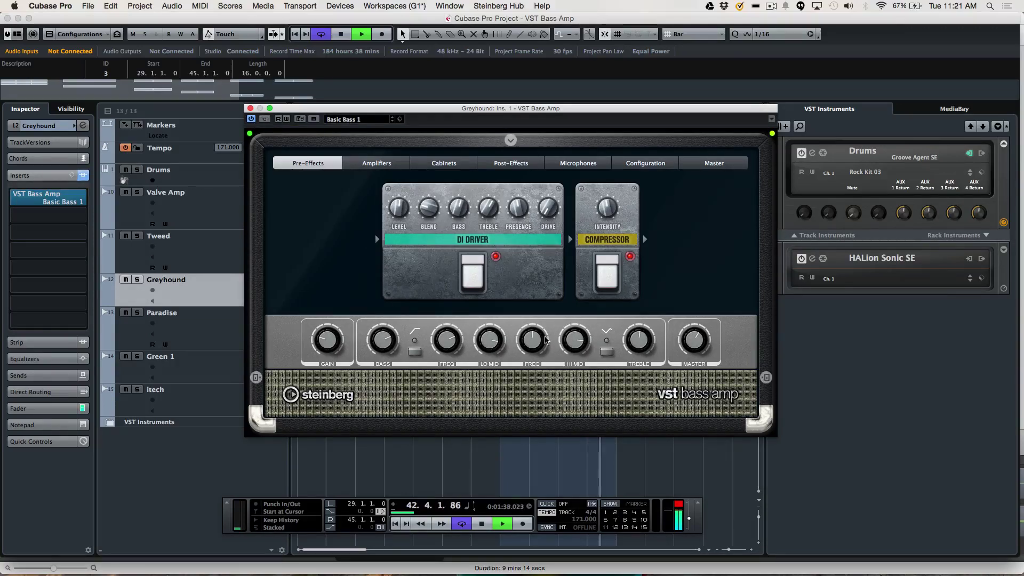
mouse_move(564, 342)
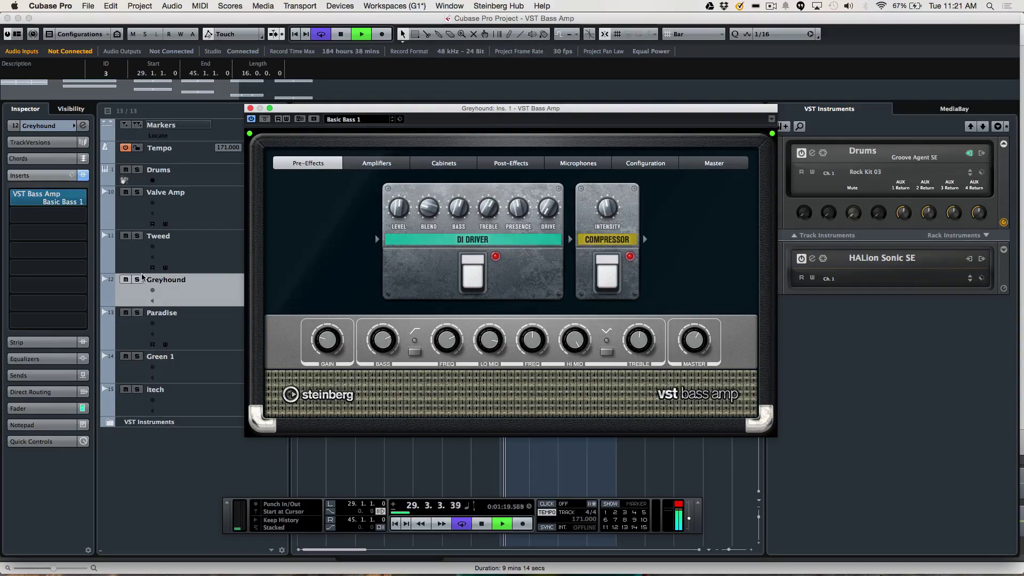
click(137, 279)
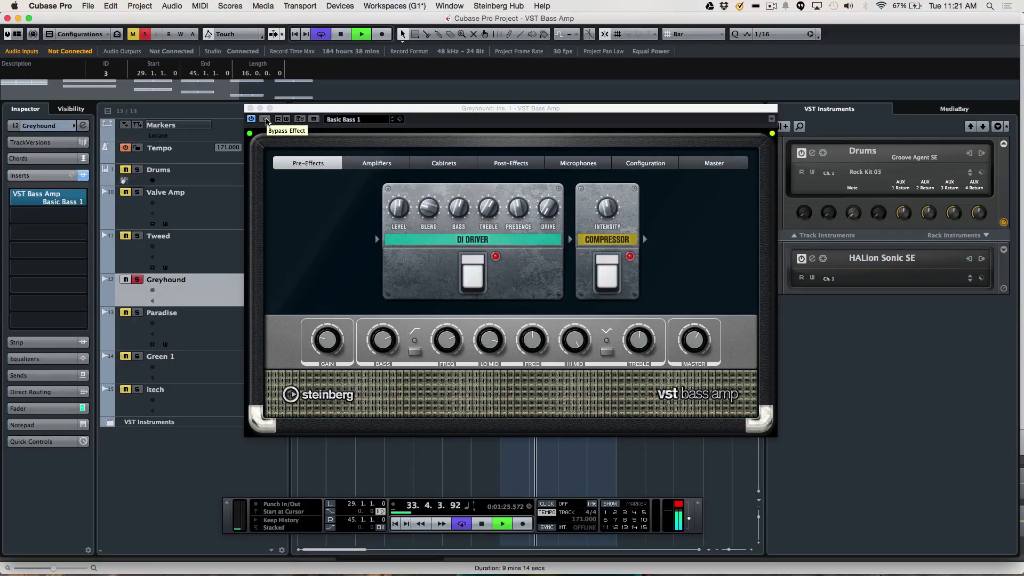
click(265, 119)
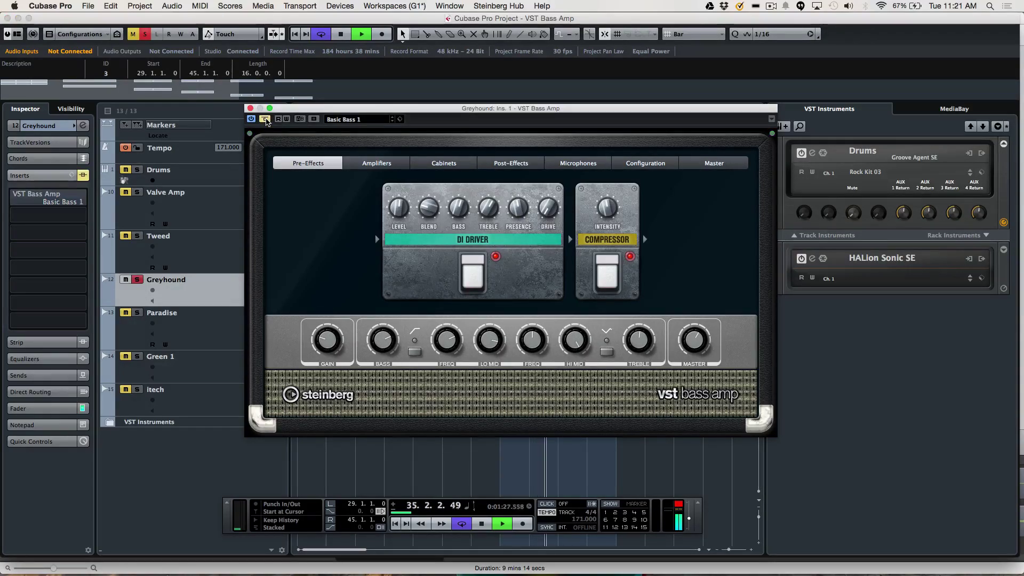
click(265, 119)
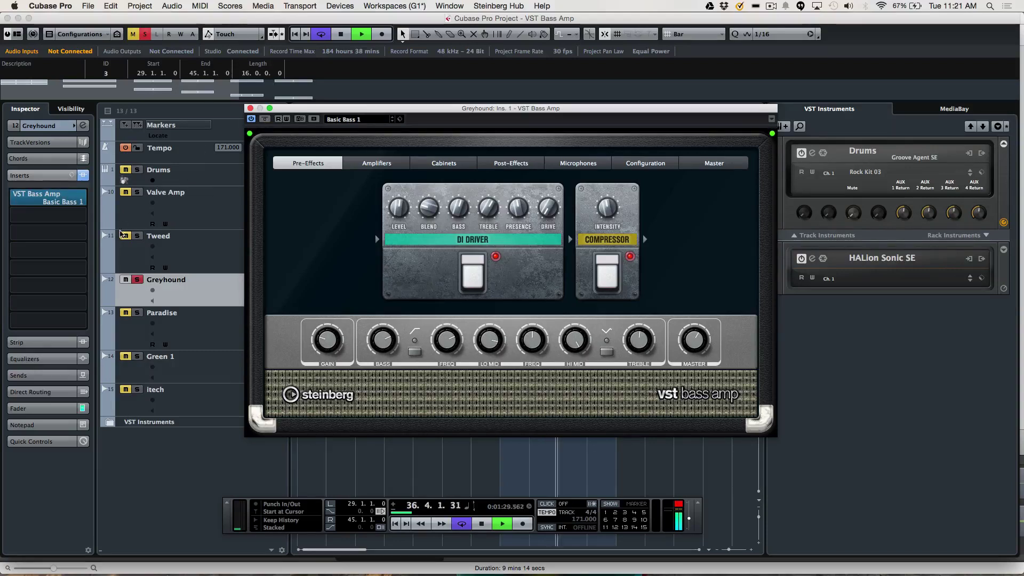
click(137, 279)
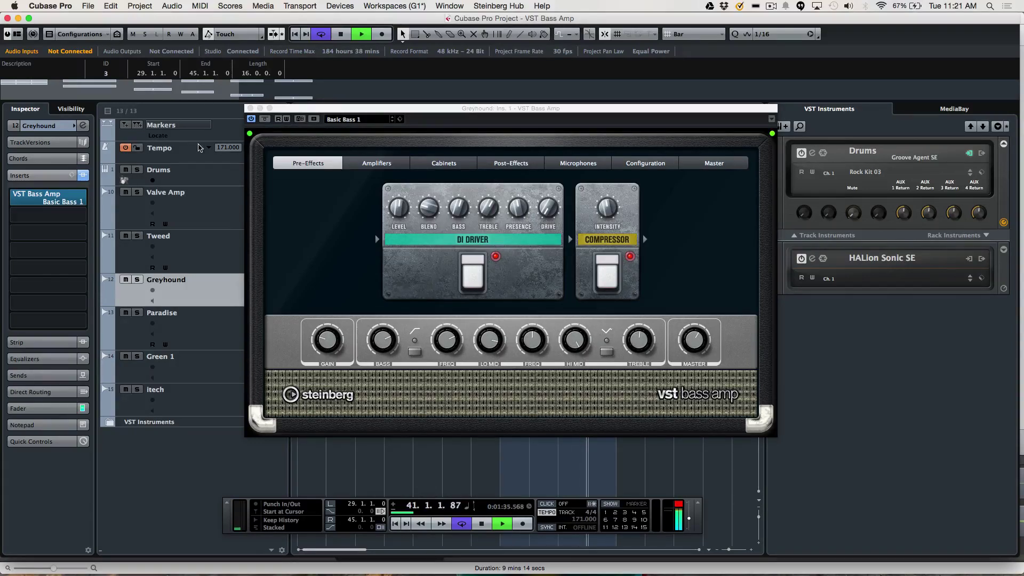
- Turn on the amp's Bass switch, toggle its power, bypass it again and stop playback
click(375, 326)
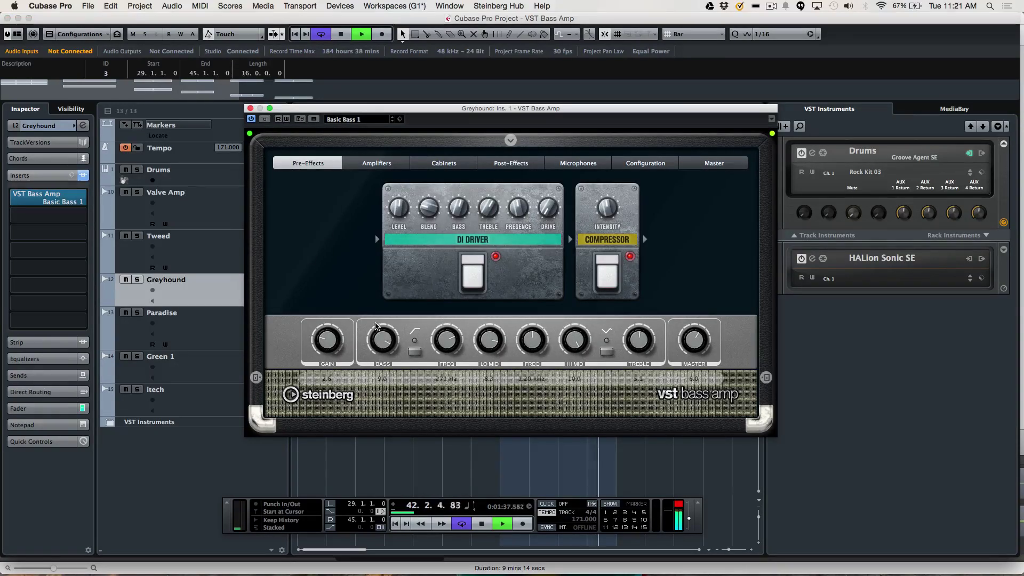
click(414, 352)
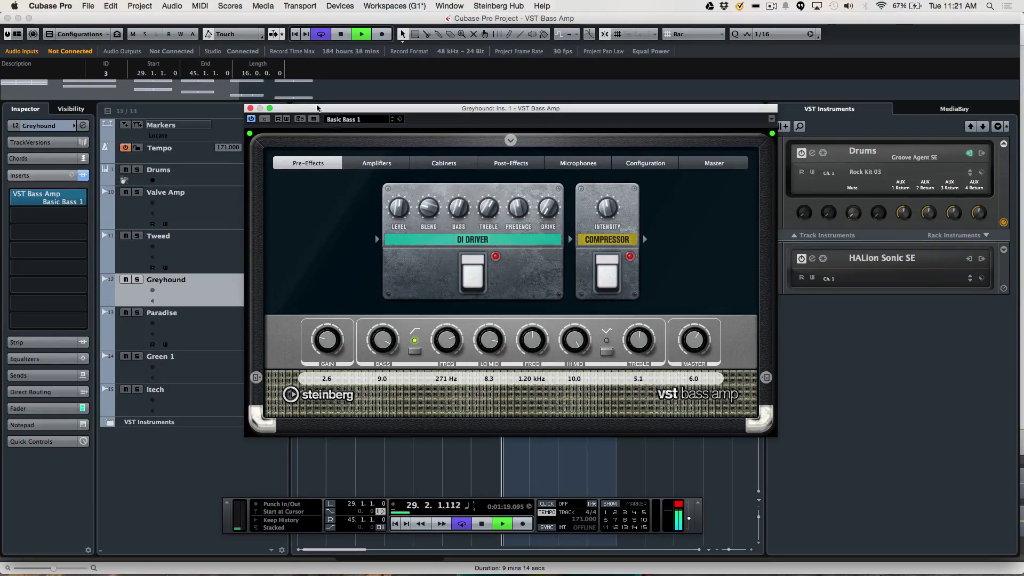
click(251, 120)
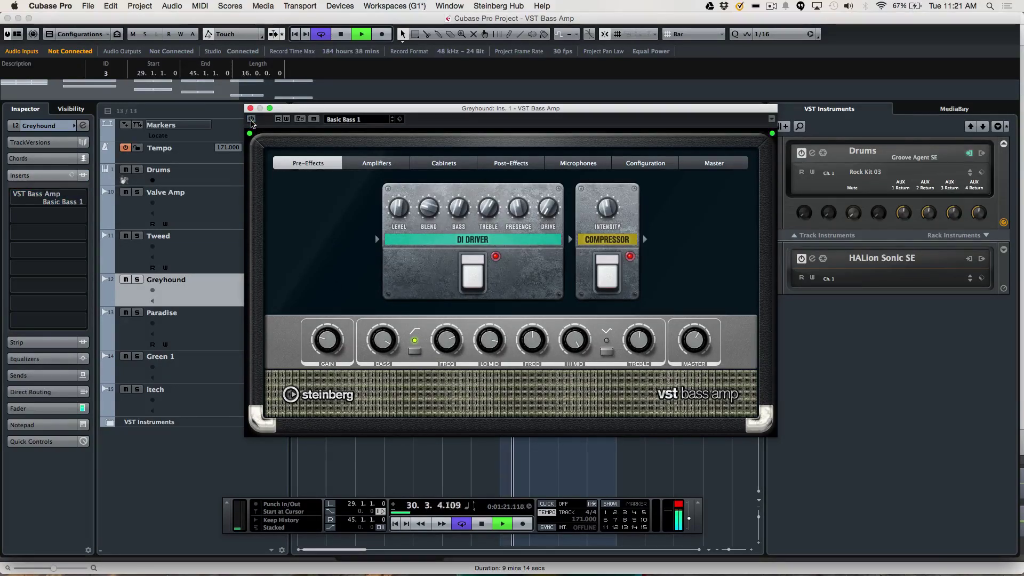
click(251, 119)
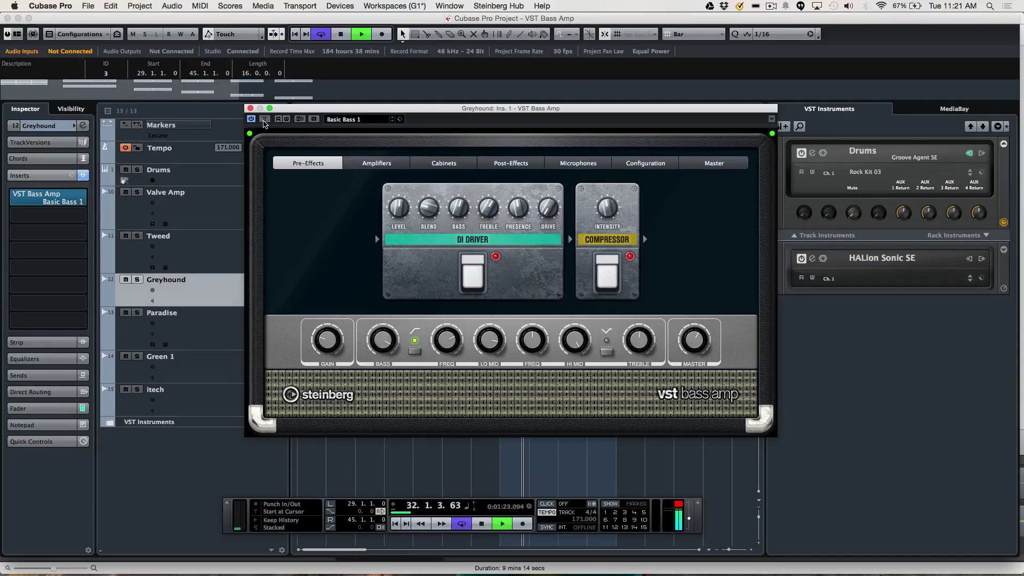
click(264, 120)
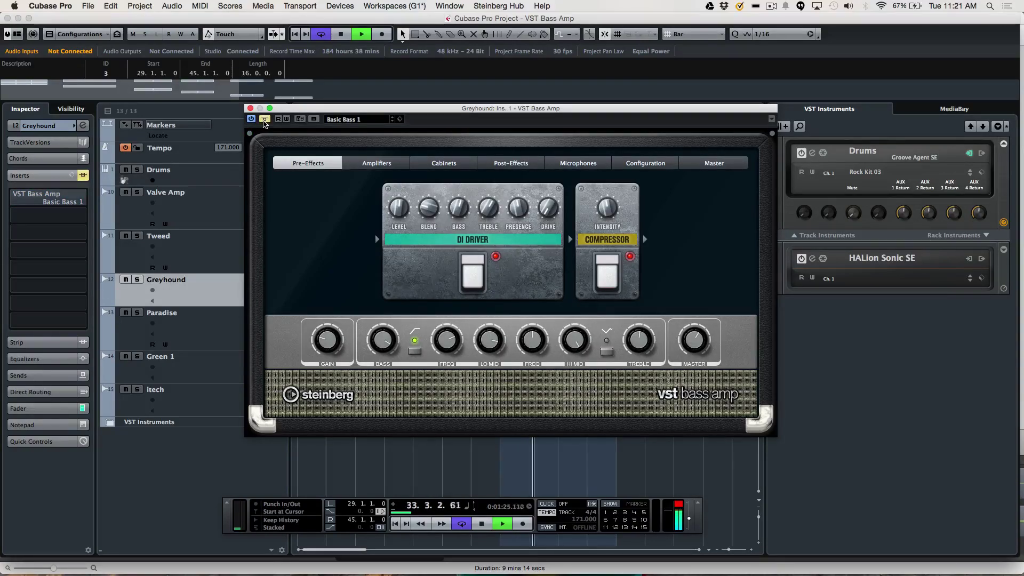
key(space)
- Close the Greyhound amp, cue bar 49, and open and activate Paradise's VST Bass Amp
click(249, 109)
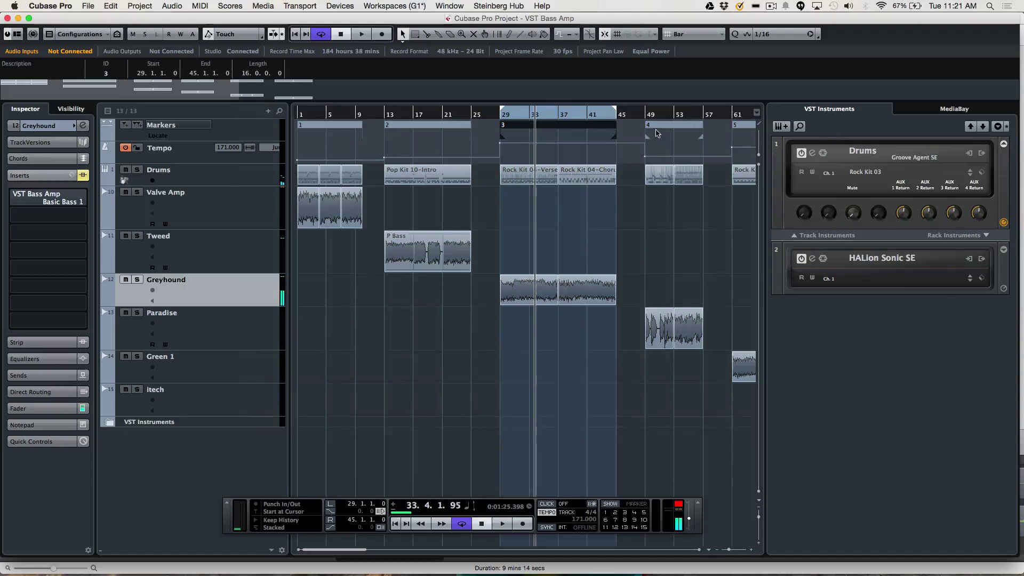
click(661, 128)
click(643, 113)
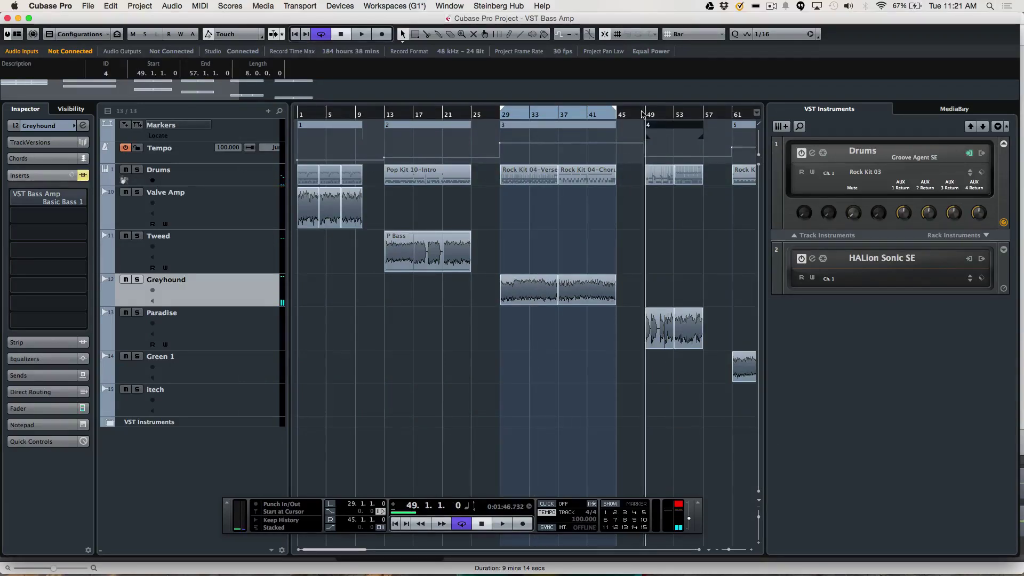
click(211, 336)
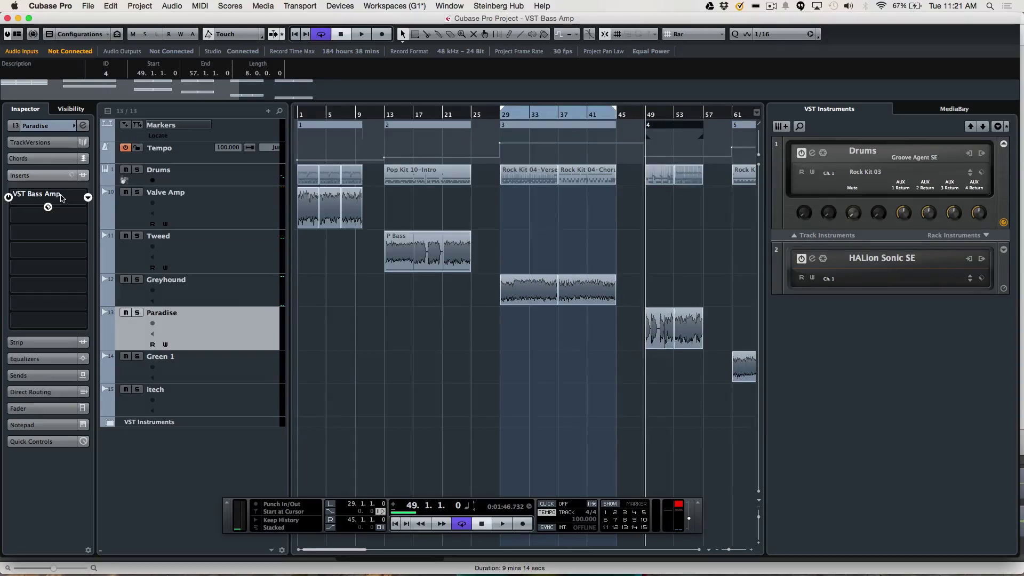
click(60, 198)
click(249, 119)
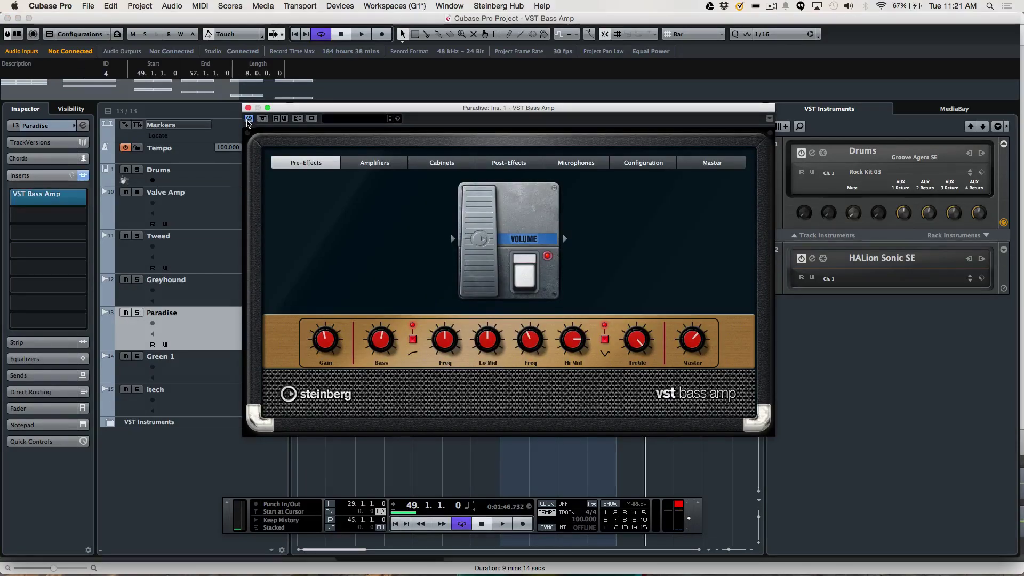
- Play the song looping marker 4's bars 49–57, with the amp editor moved lower
key(space)
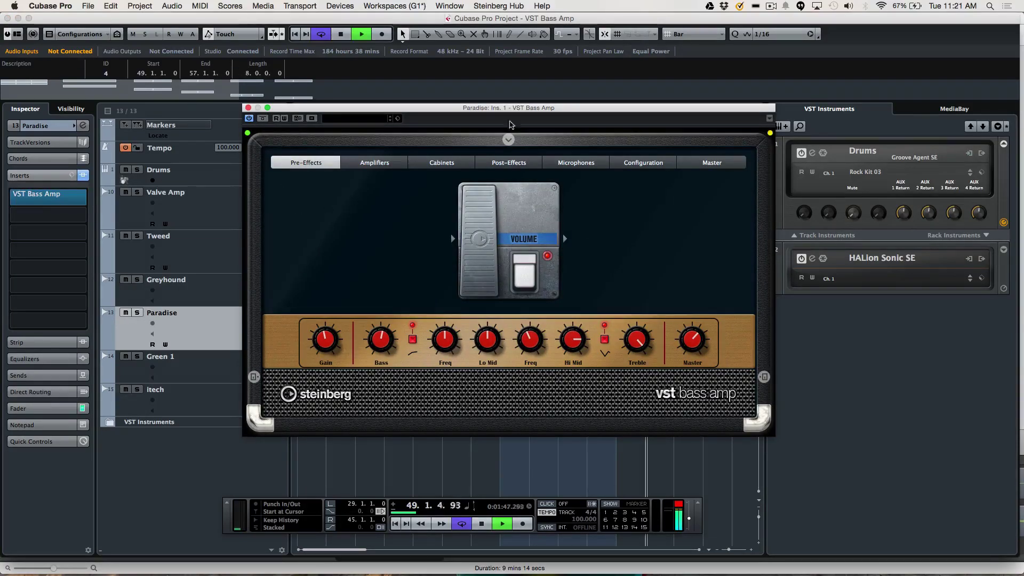
drag(598, 105, 589, 171)
click(676, 128)
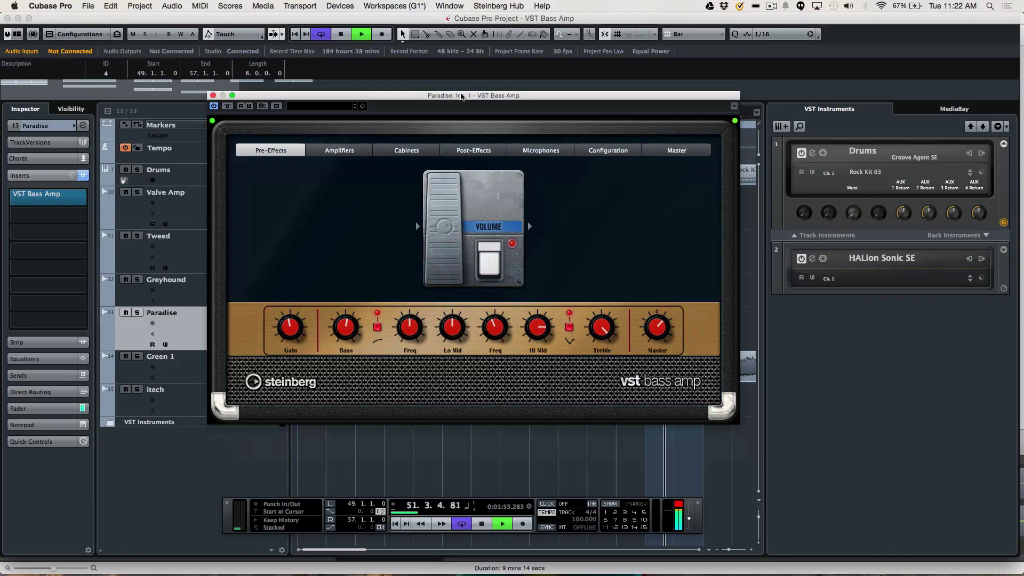
drag(462, 96, 458, 93)
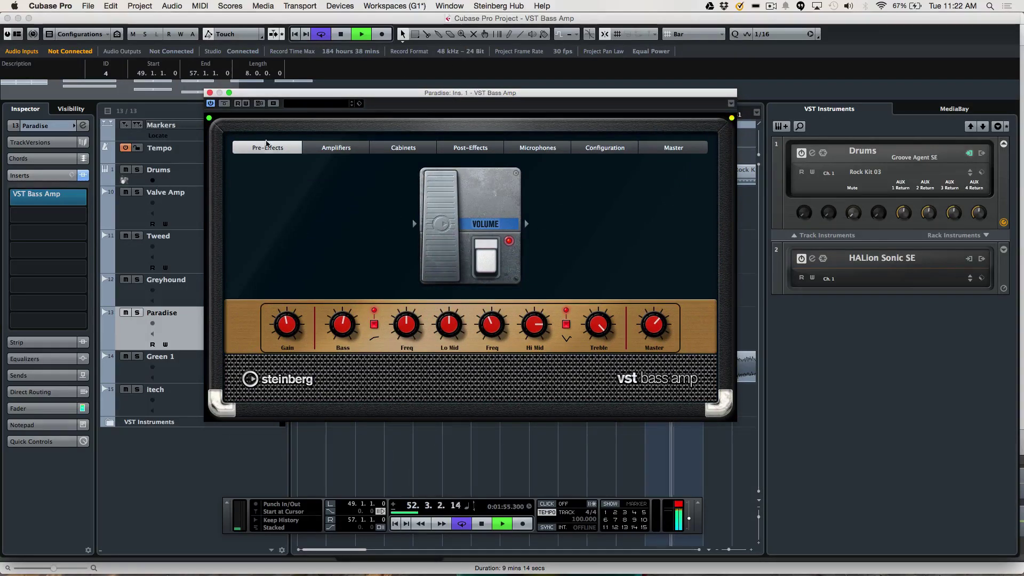
- Raise the Paradise amp's bass, solo Paradise, enable Chorus, and compare the amp bypassed and active
click(469, 148)
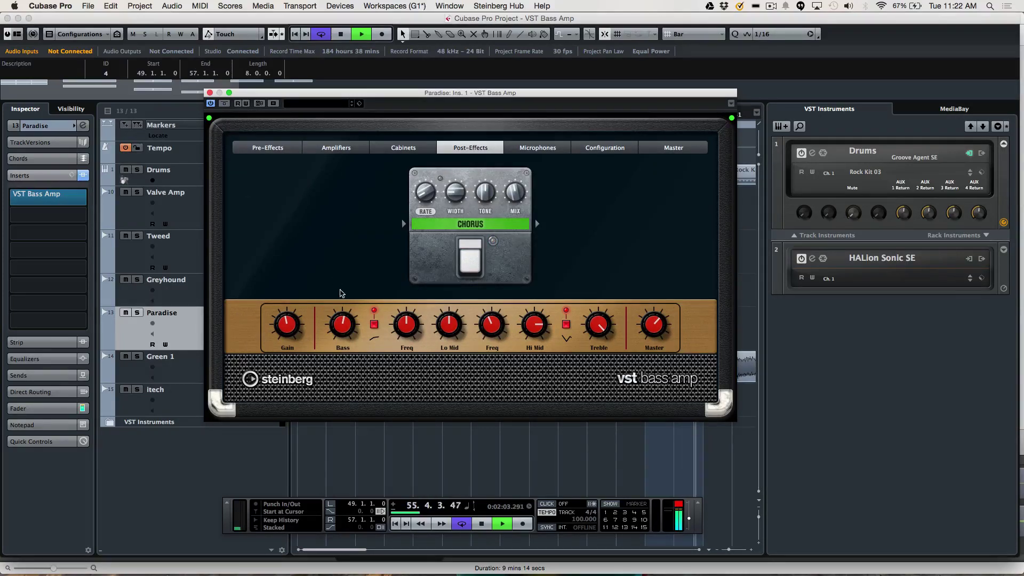
drag(338, 318, 337, 306)
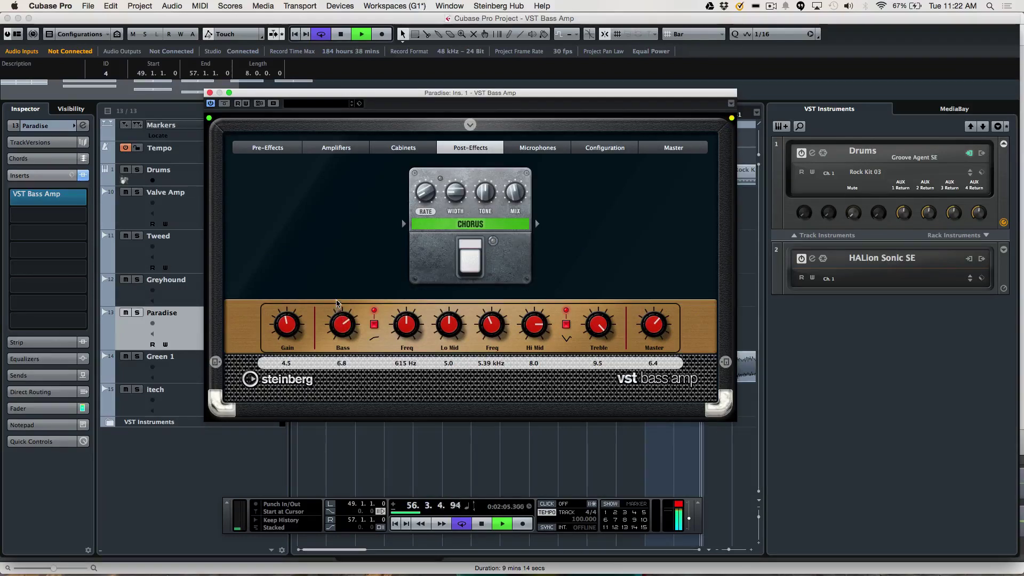
click(137, 313)
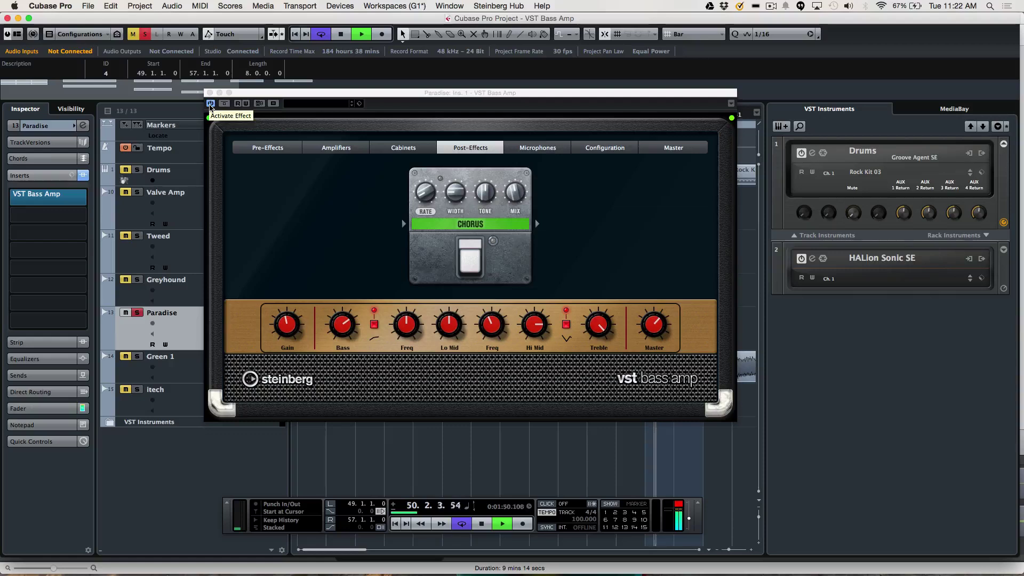
click(474, 268)
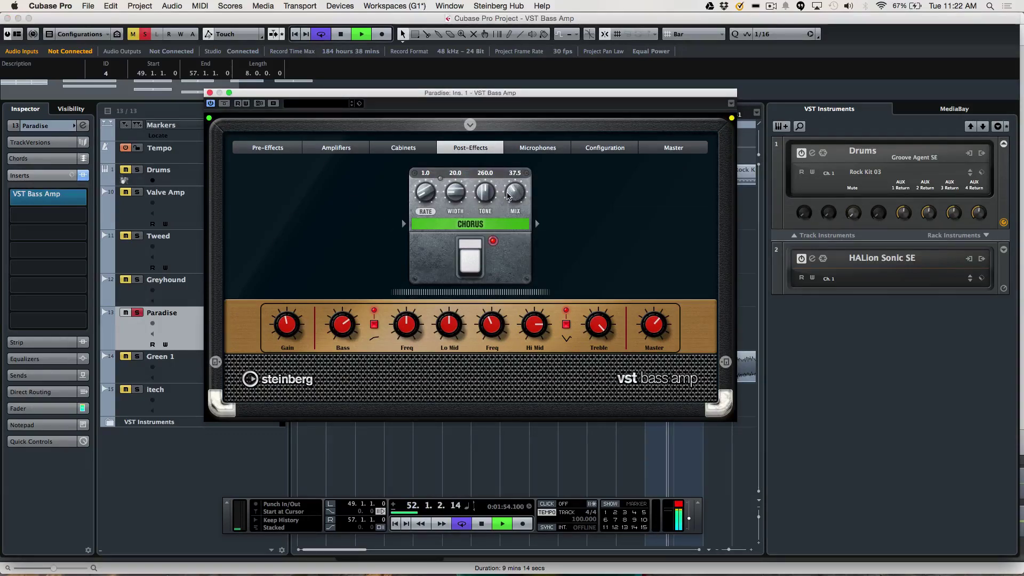
click(224, 104)
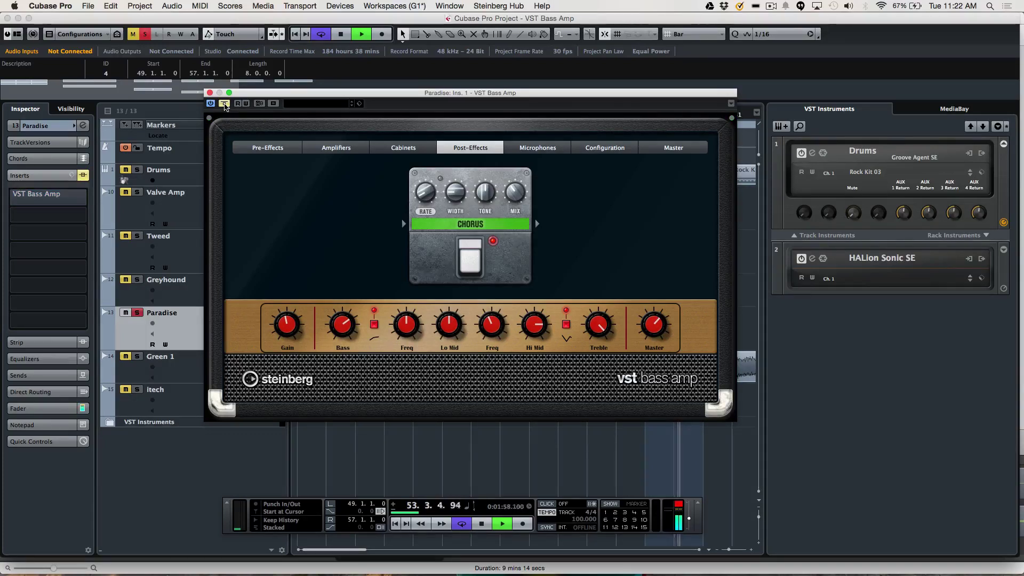
click(225, 105)
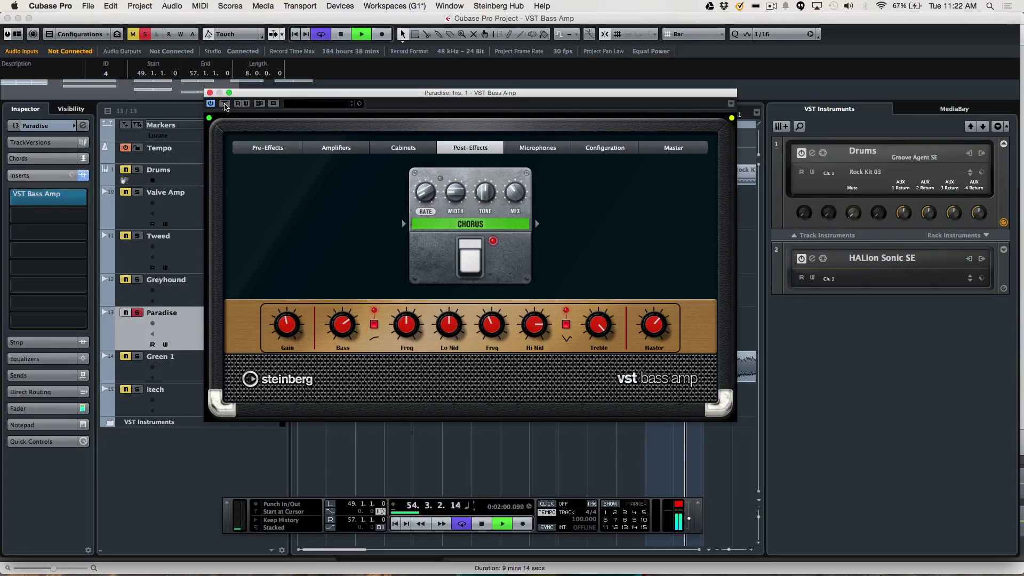
- Toggle the Chorus pedal off, unsolo Paradise, turn Chorus back on and open the post-effect list
click(469, 266)
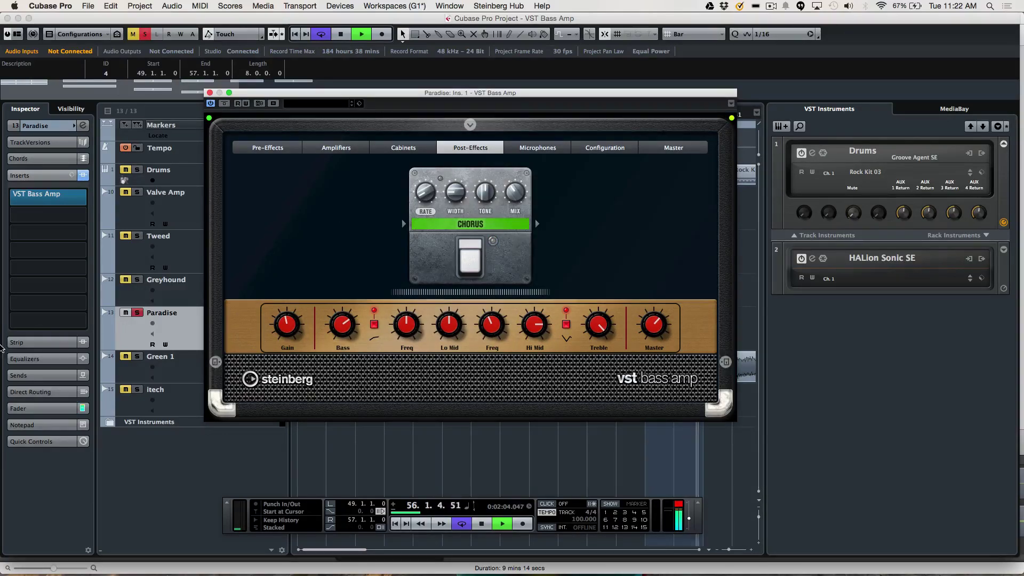
click(137, 313)
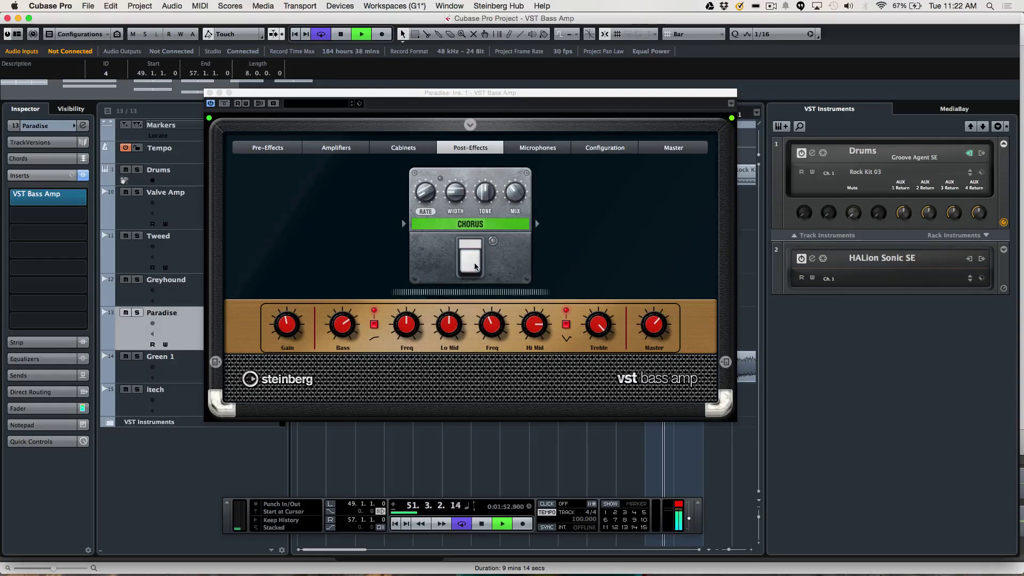
click(493, 241)
click(478, 230)
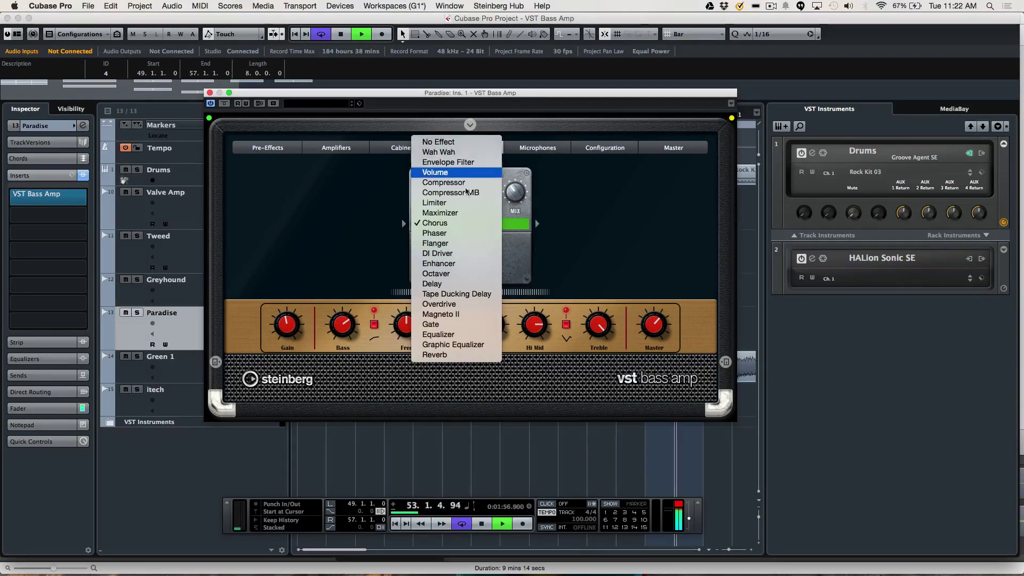
- Swap Paradise's Chorus for Magneto II without adding another pedal, stop playback and close the editor
click(454, 314)
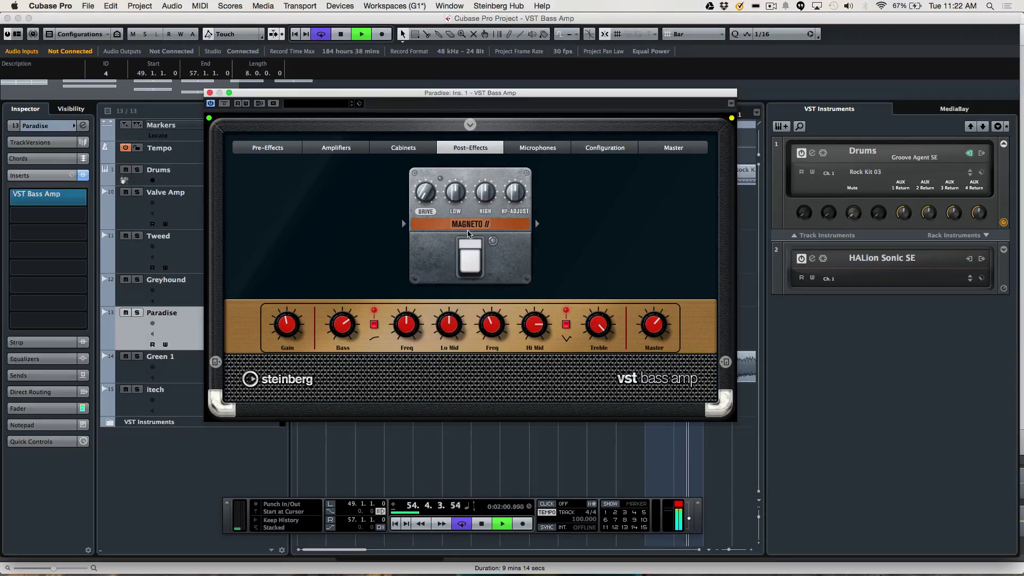
click(542, 224)
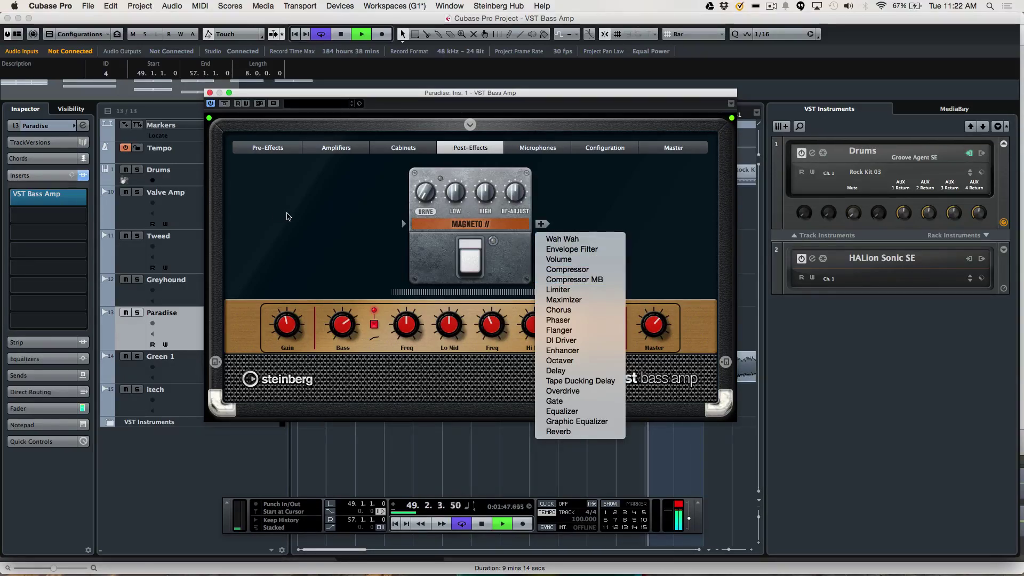
click(288, 216)
key(space)
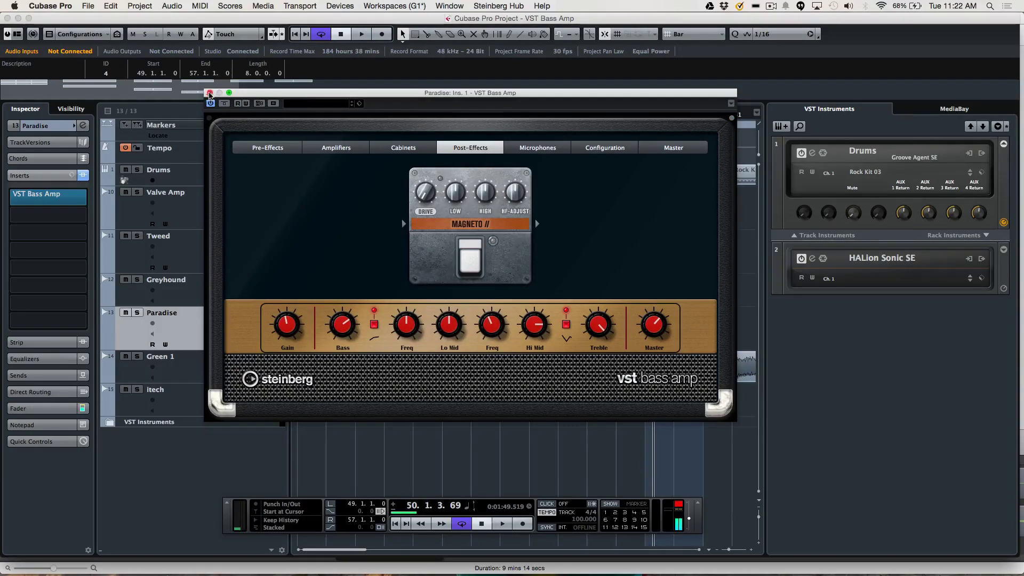
click(210, 93)
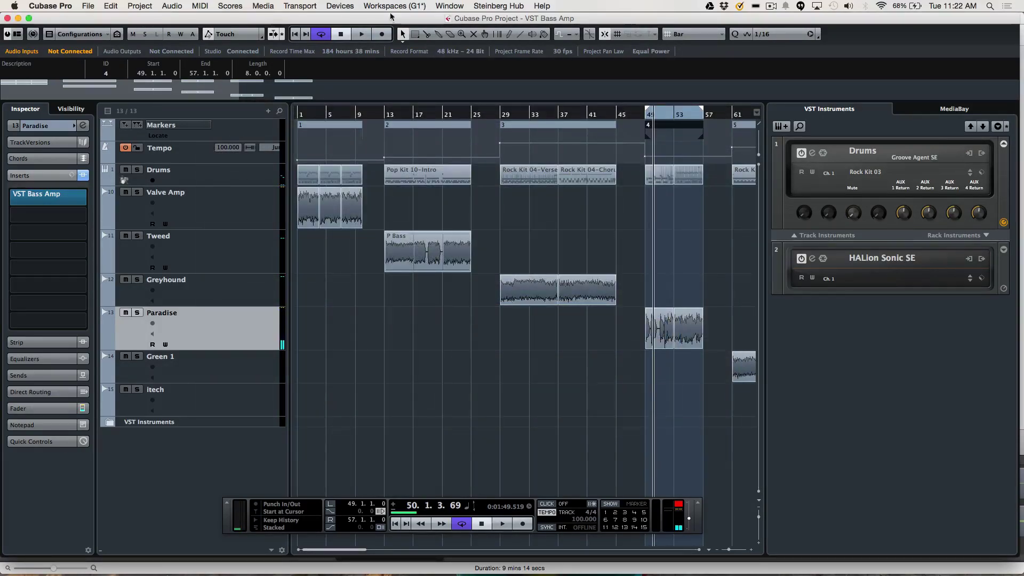
- Loop marker 5's bars 61–73 and open the Green 1 track's VST Bass Amp
click(742, 124)
double_click(736, 124)
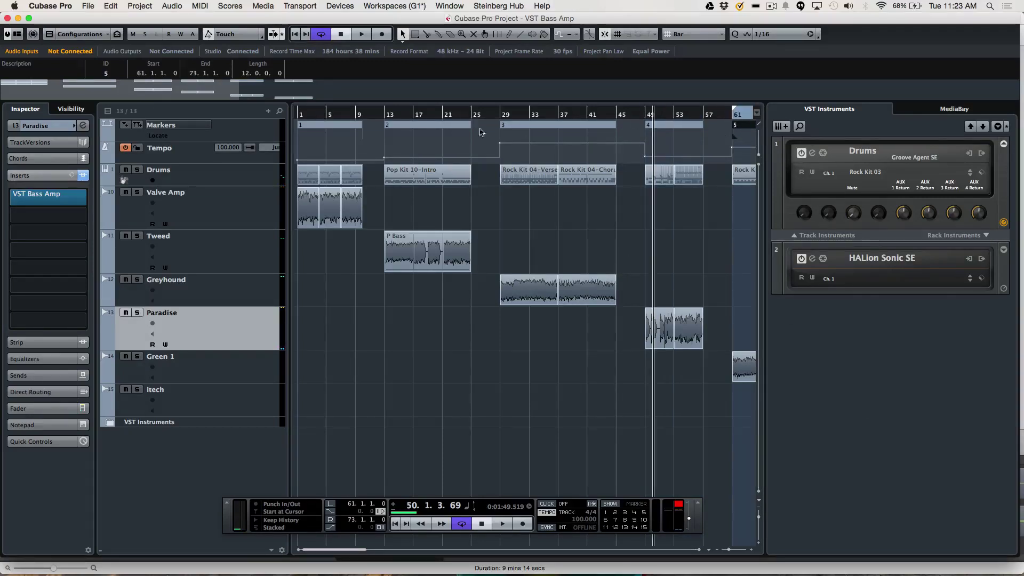
click(213, 380)
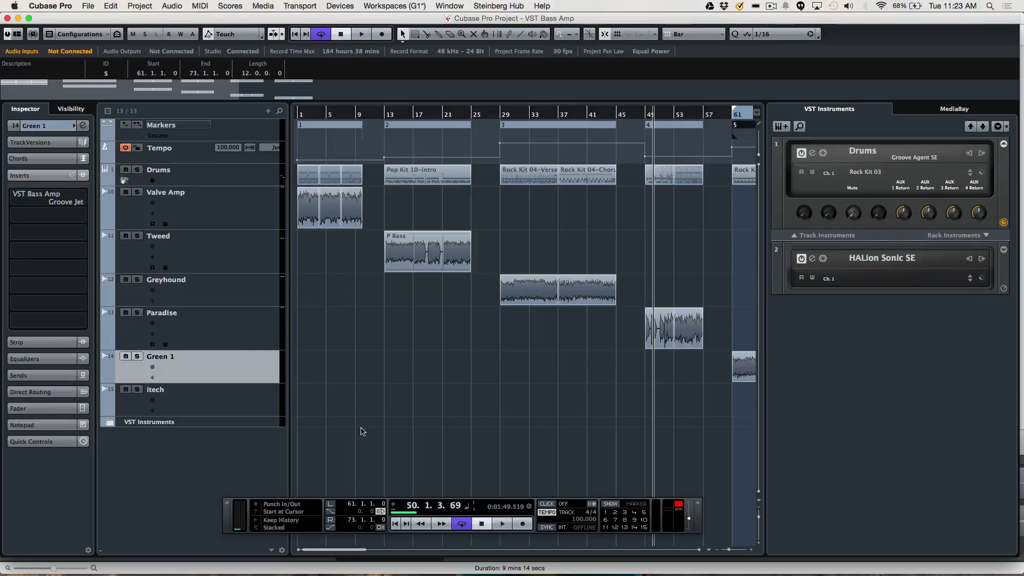
click(64, 196)
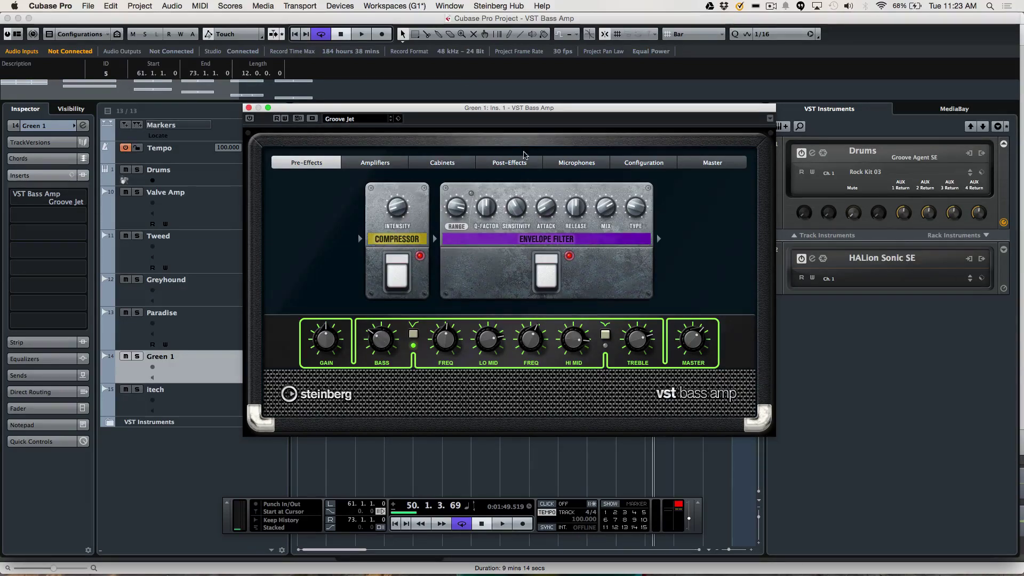
- Show Green 1's Envelope Filter, Chorus and Maximizer post-effects and start playback
click(511, 162)
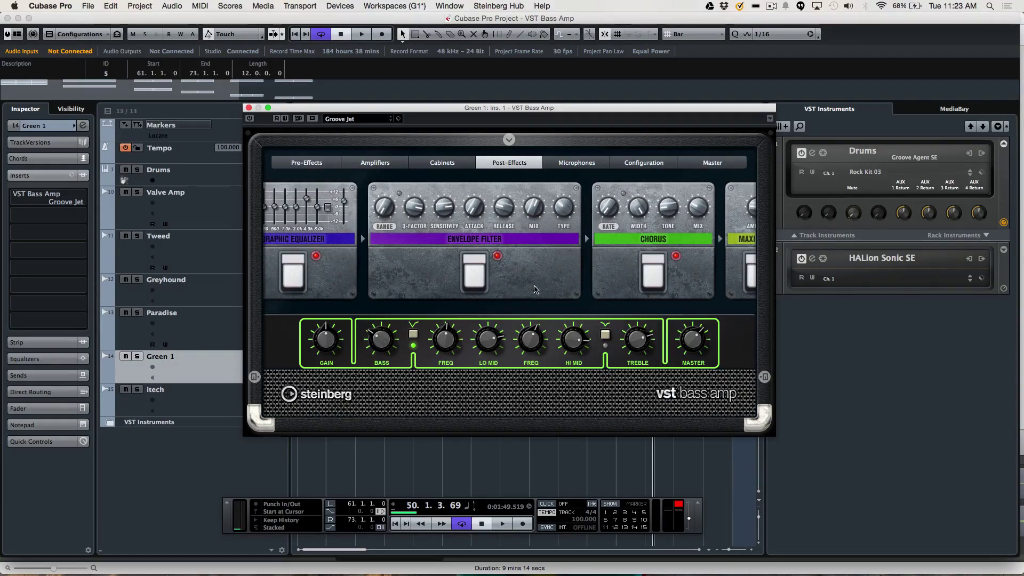
drag(515, 307, 536, 321)
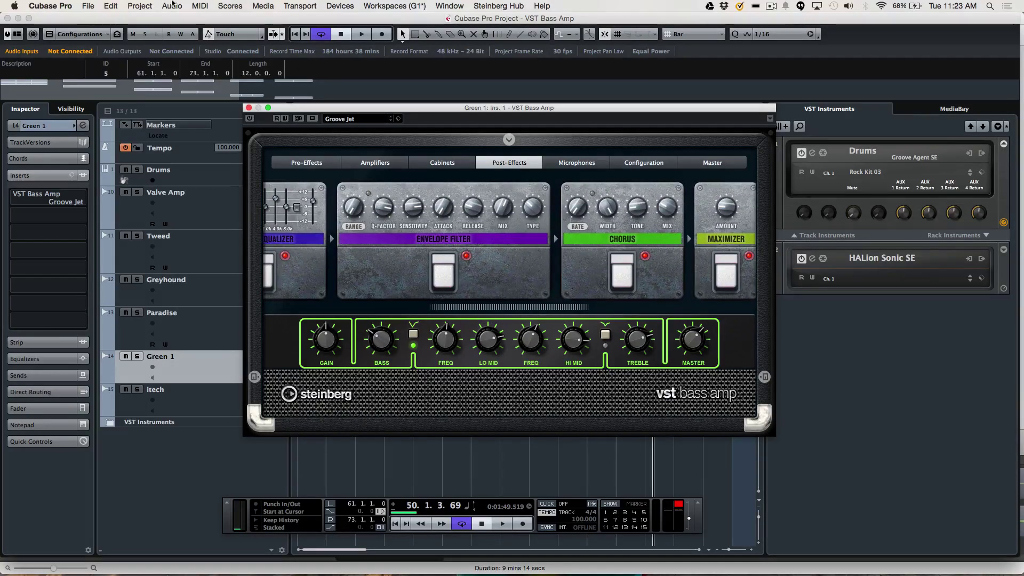
drag(411, 107, 403, 168)
key(space)
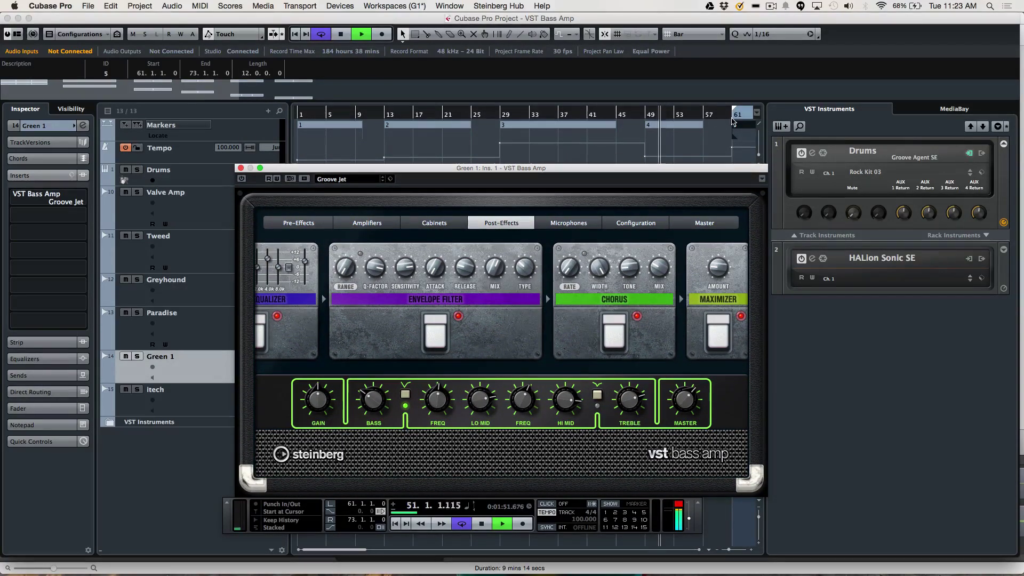
- Restart at bar 61, solo Green 1, and switch off its Envelope Filter and Chorus pedals
click(734, 121)
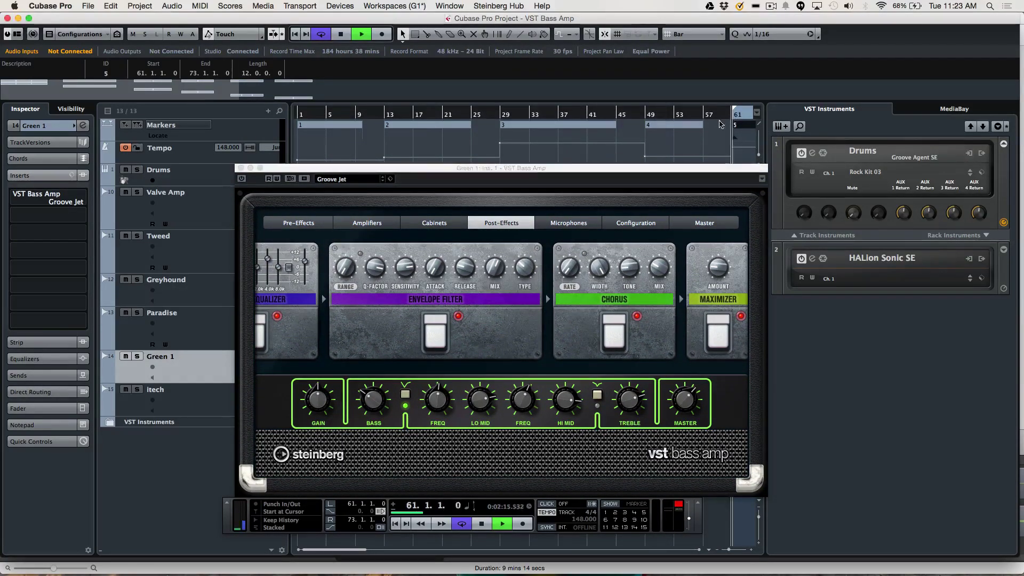
click(242, 180)
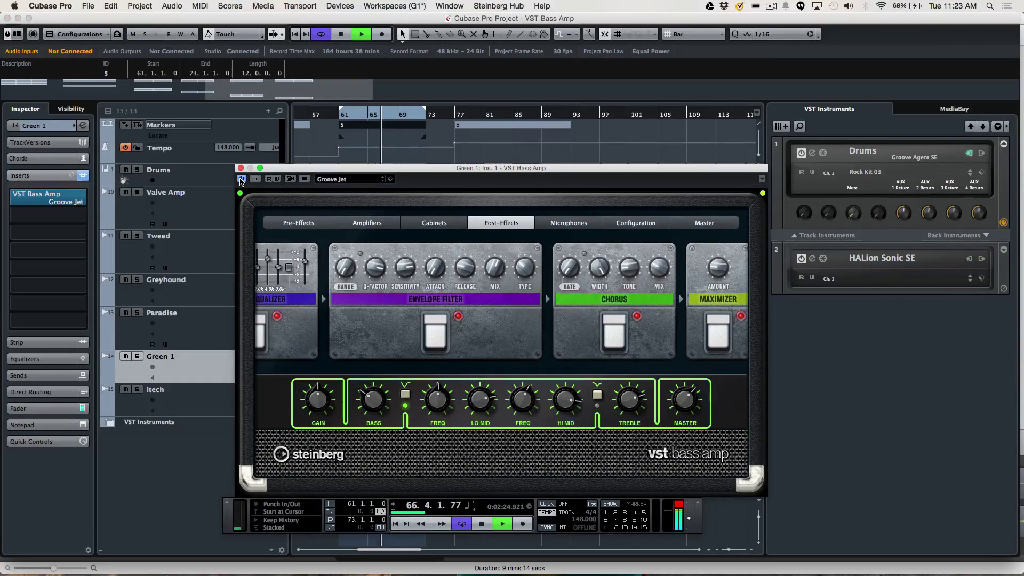
click(137, 356)
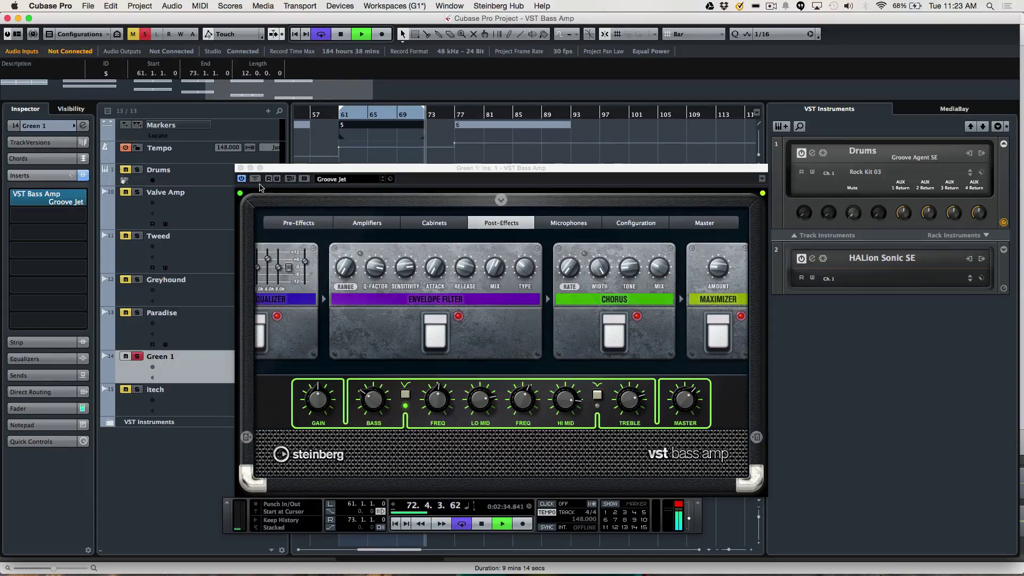
click(447, 352)
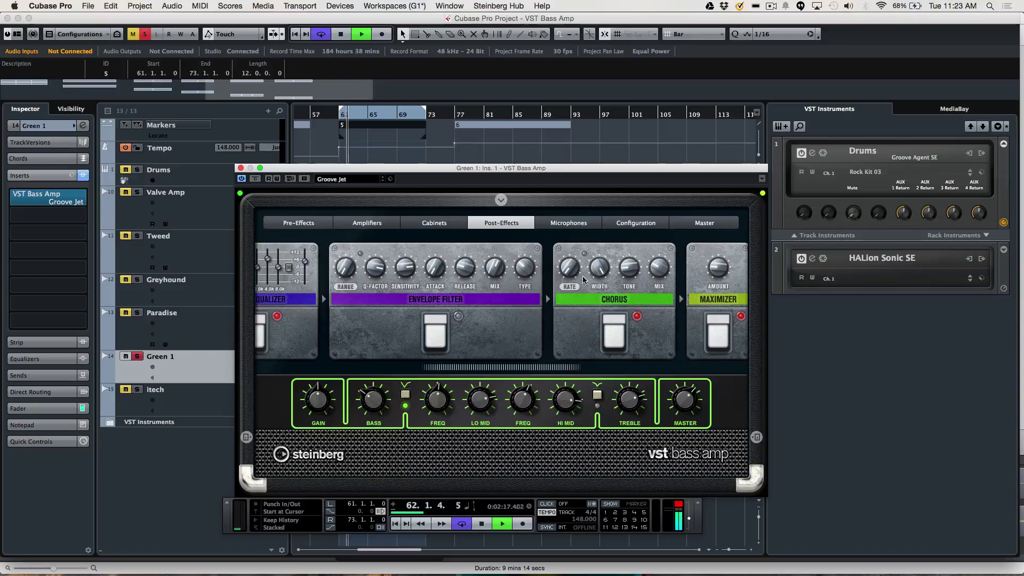
click(614, 334)
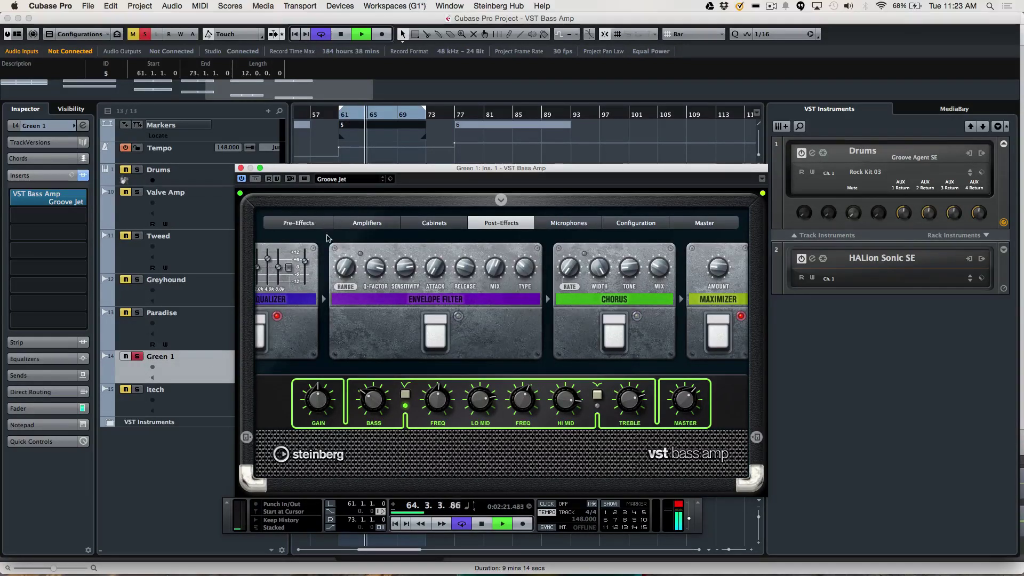
- Bypass the pre-effects Envelope Filter, compare the amp bypassed, clear solos, and reactivate the amp
click(309, 223)
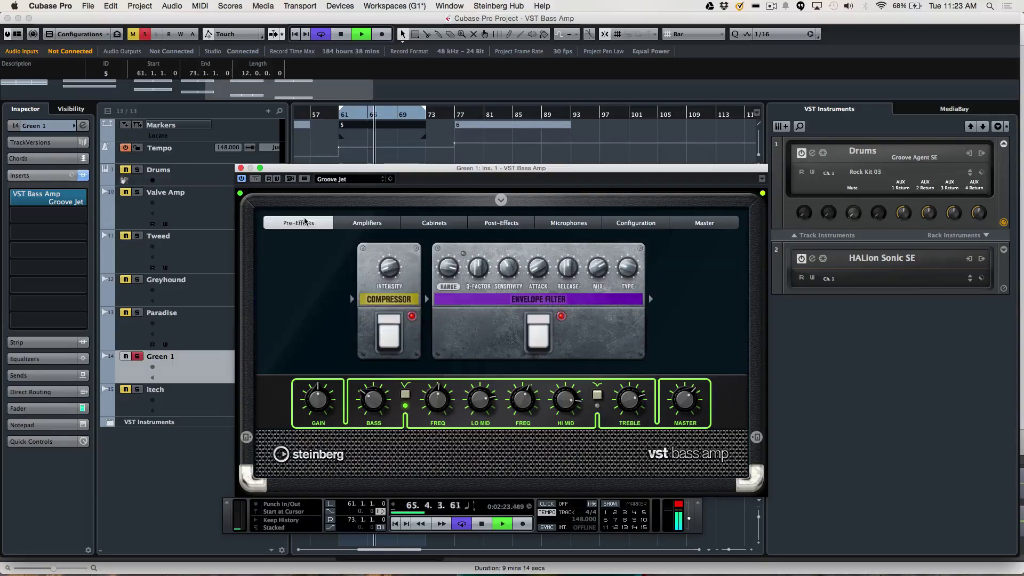
click(540, 334)
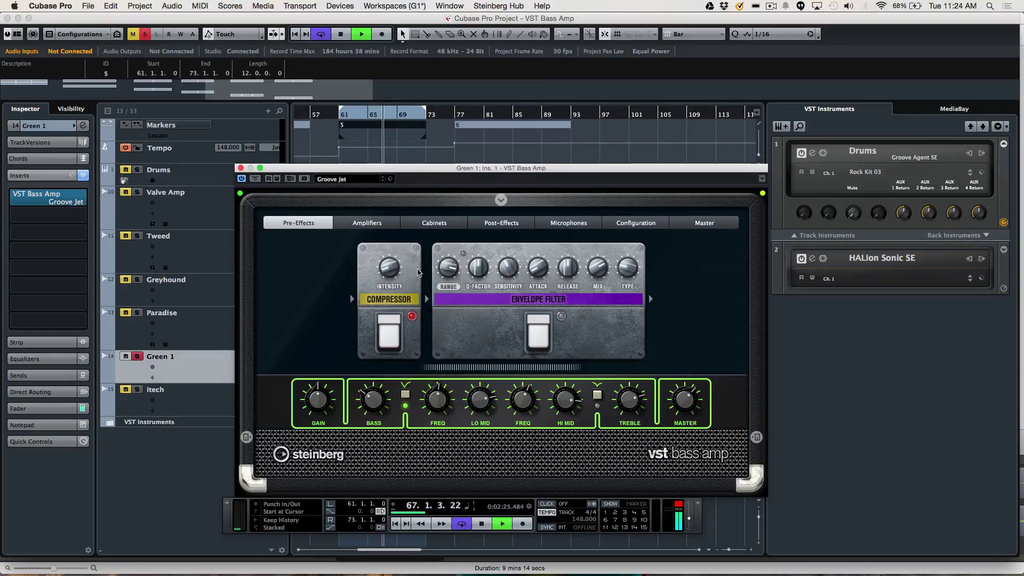
click(255, 178)
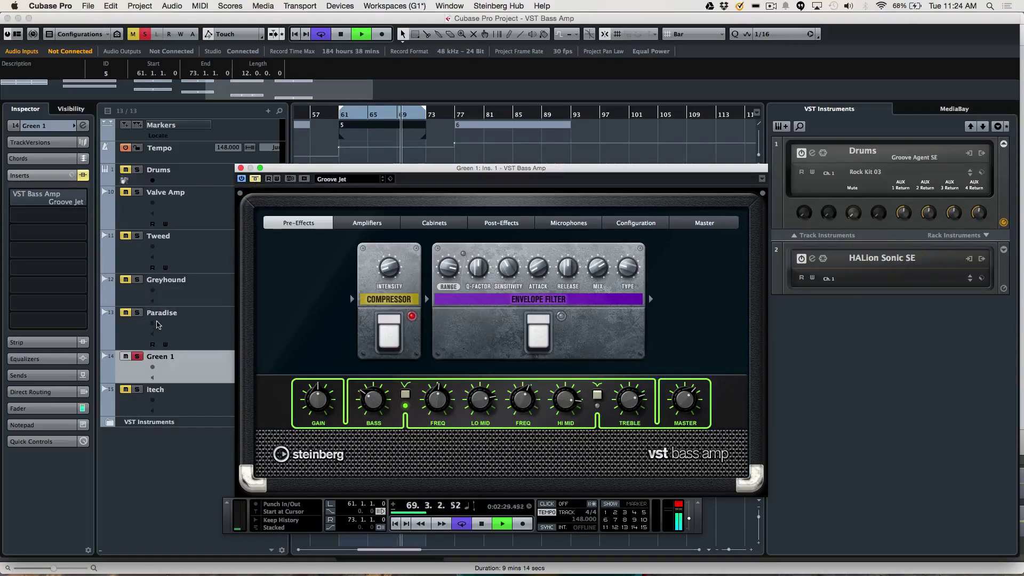
key(s)
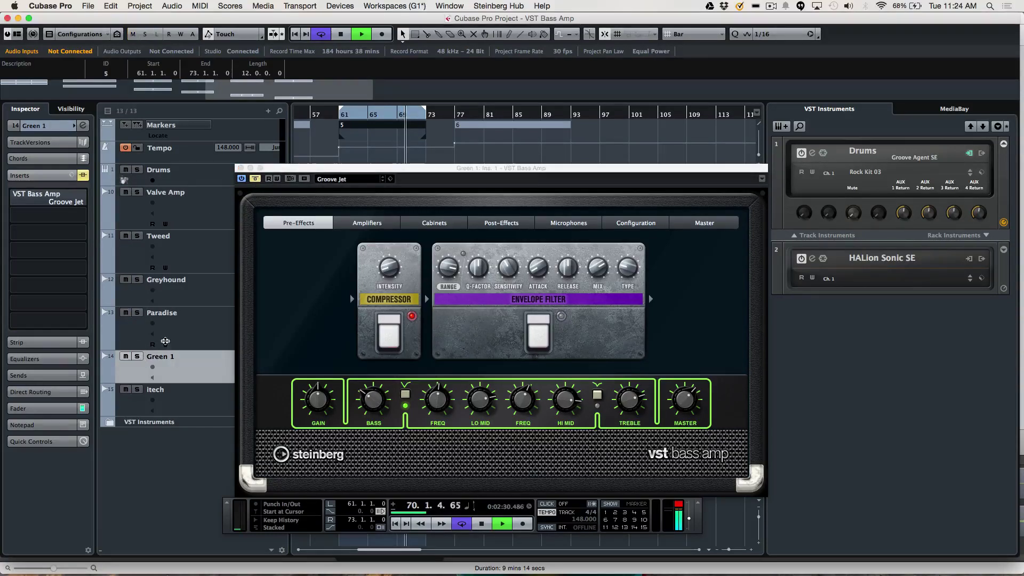
click(254, 181)
click(257, 180)
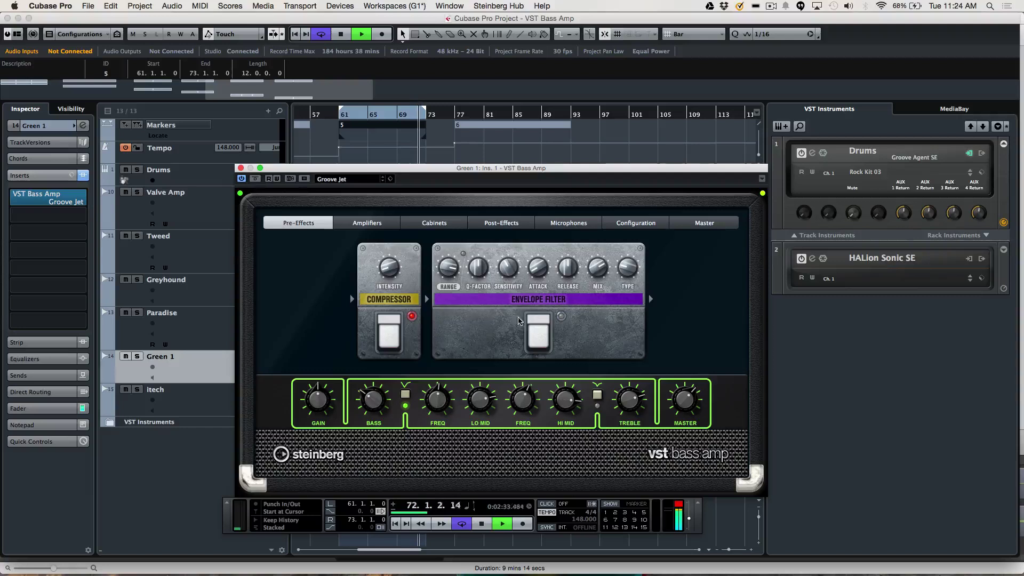
- Switch on the post-effects Envelope Filter on Green 1's amp, then stop playback
click(367, 223)
click(483, 228)
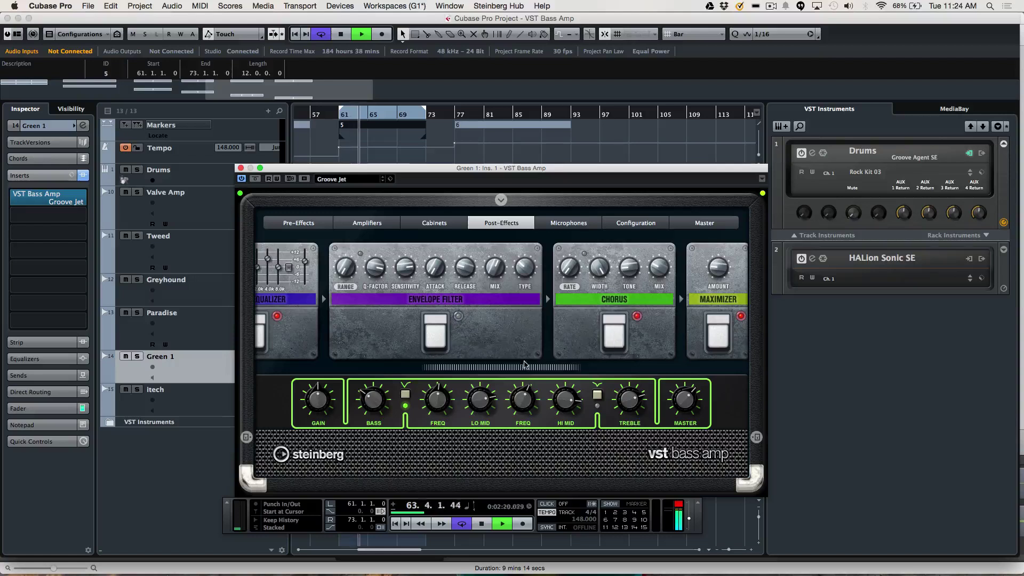
click(435, 328)
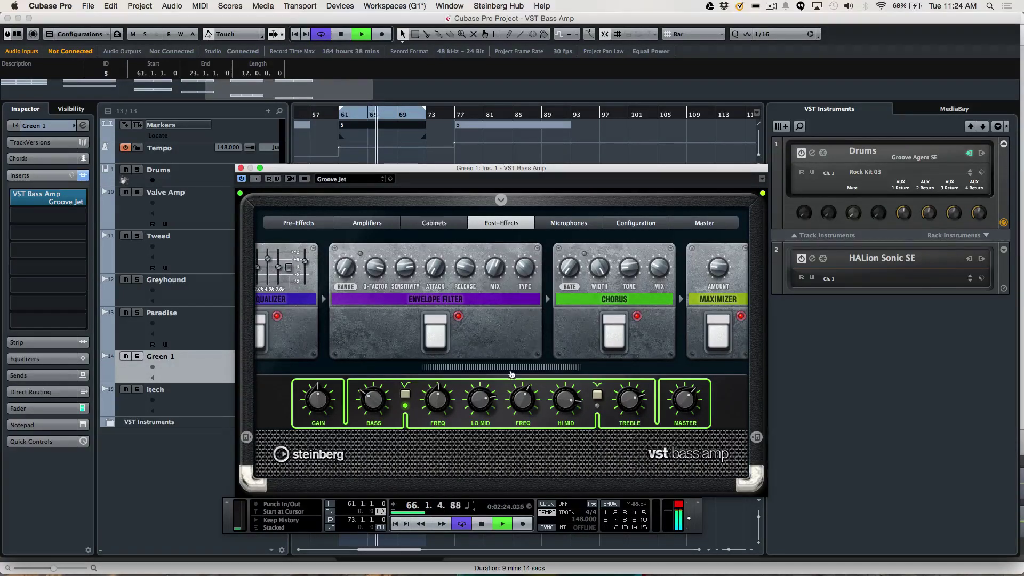
drag(488, 373, 427, 364)
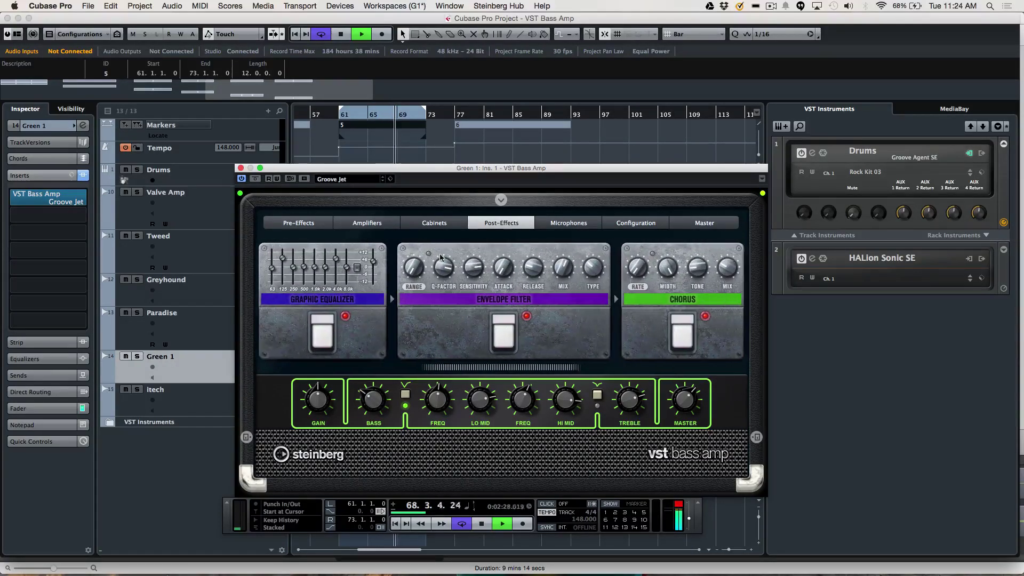
key(space)
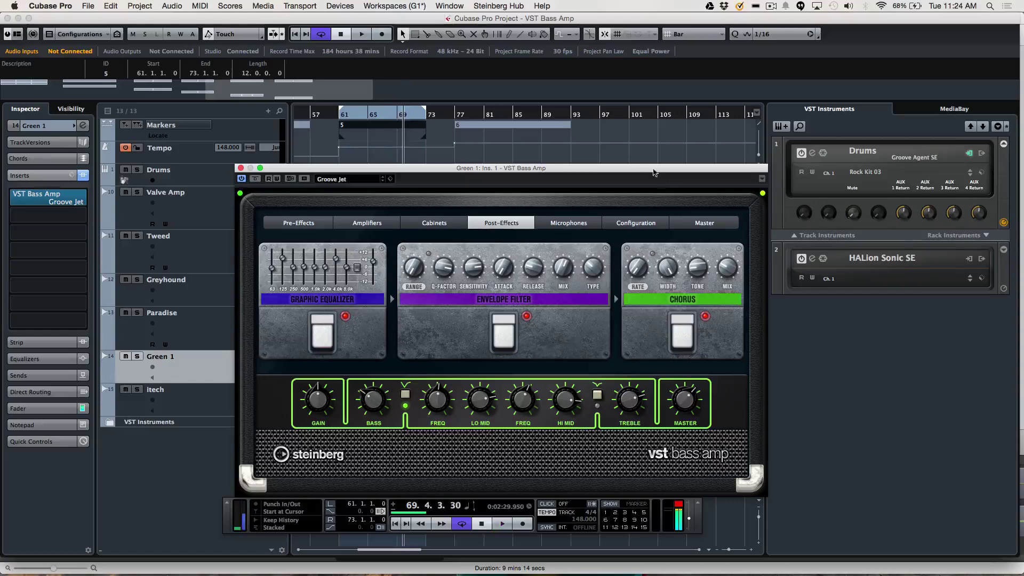
- Loop marker 6's bars 77–93, play, and open itech's VST Bass Amp out of bypass
click(474, 128)
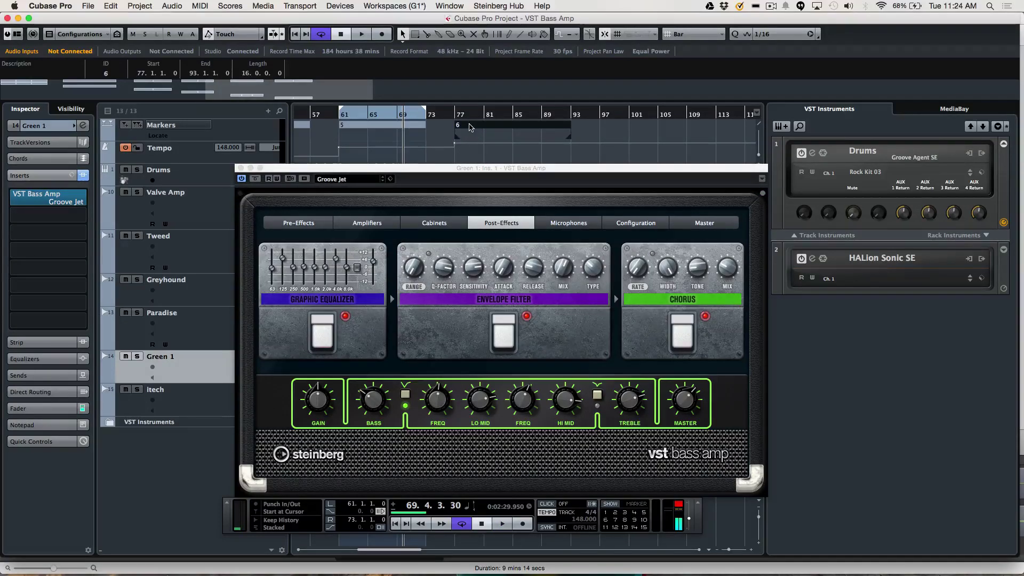
click(469, 127)
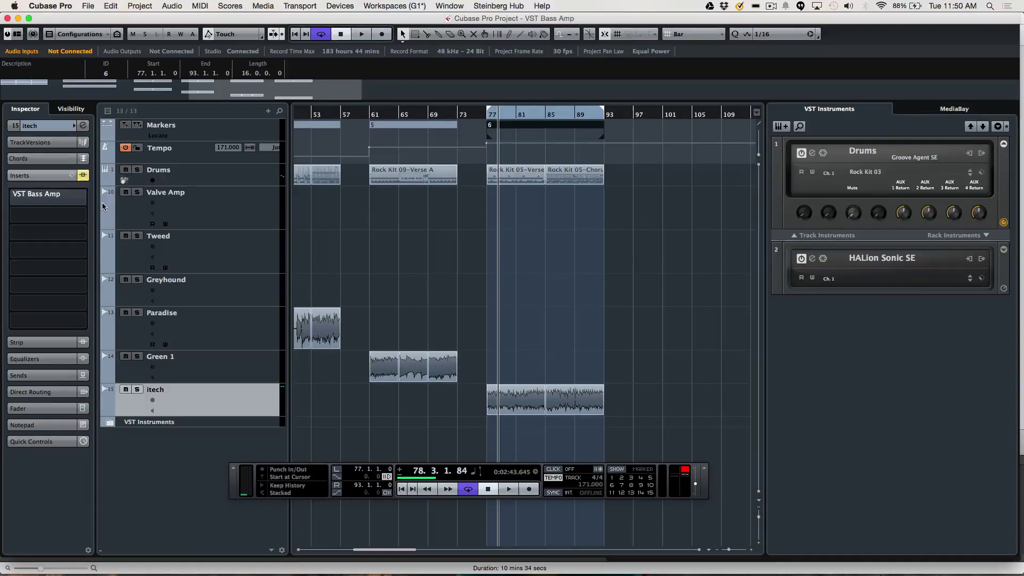
key(space)
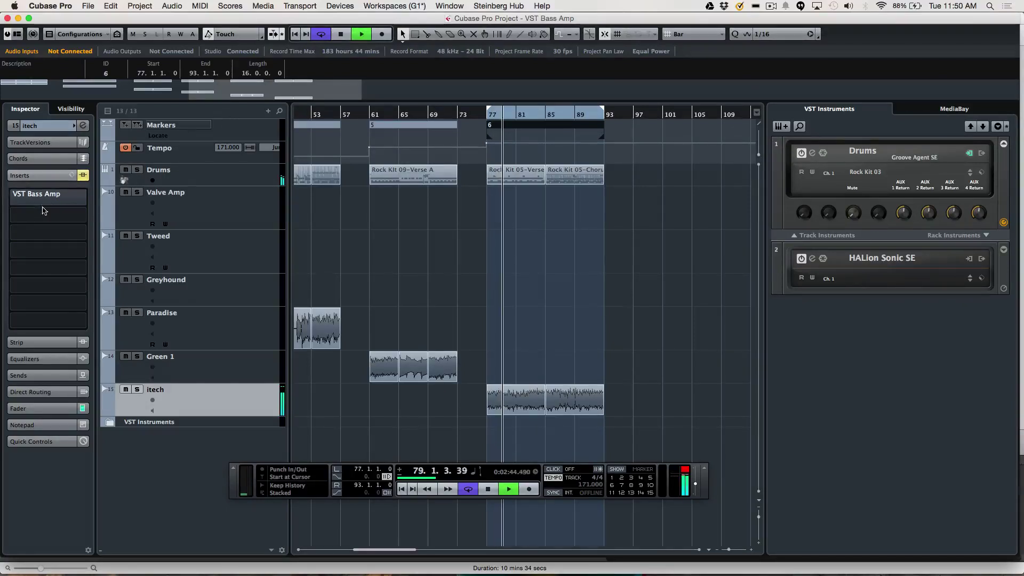
click(48, 195)
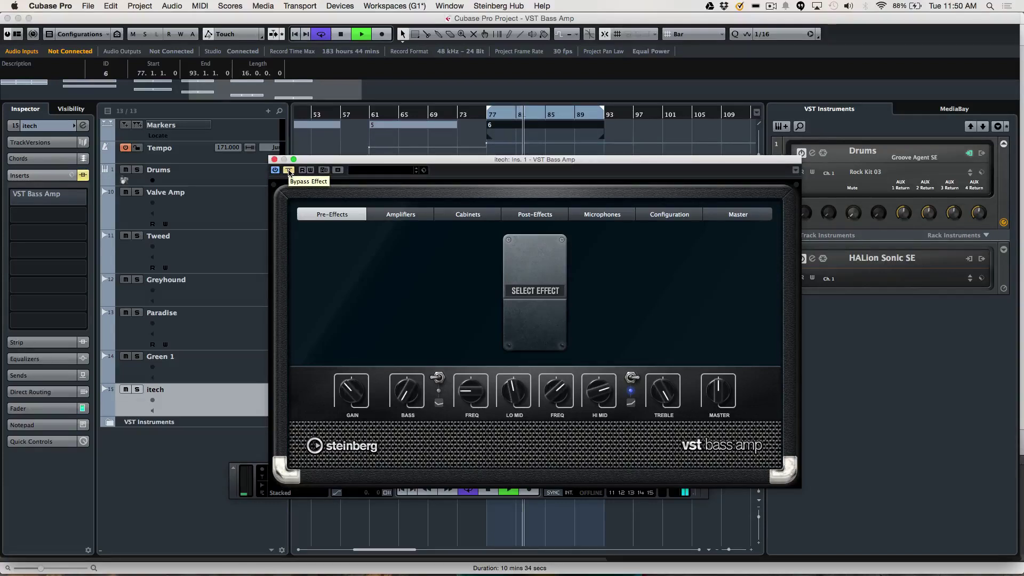
click(289, 170)
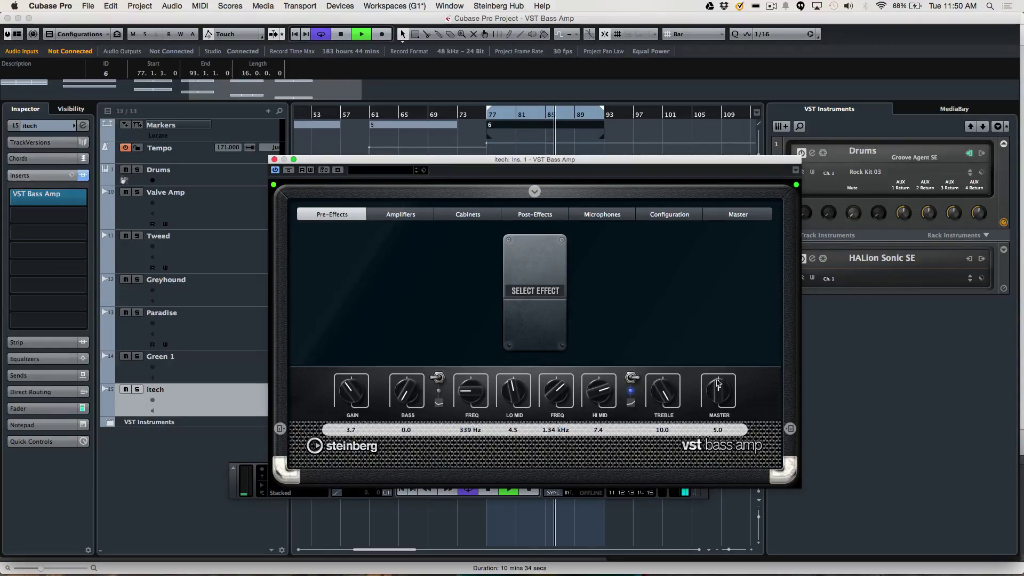
- Raise Master from 5.0 to 6.9 and compare the amp off and on, unsoloed and soloed
drag(716, 372, 725, 380)
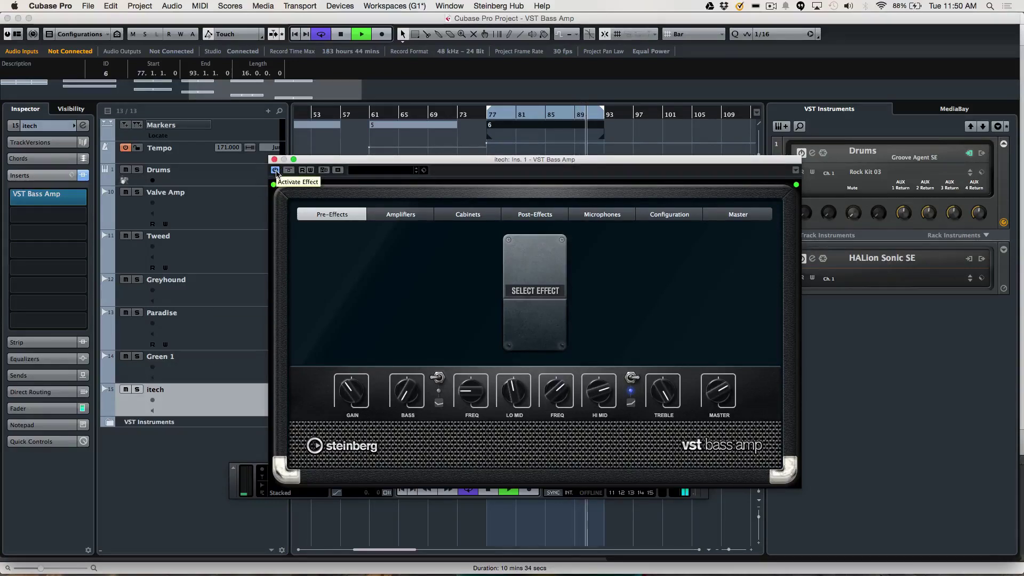
click(276, 171)
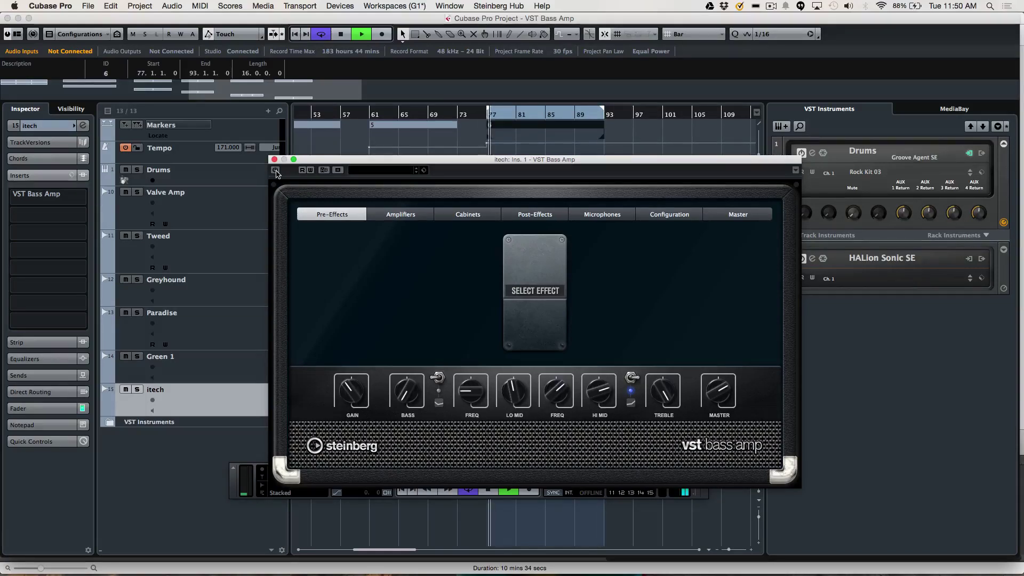
click(276, 170)
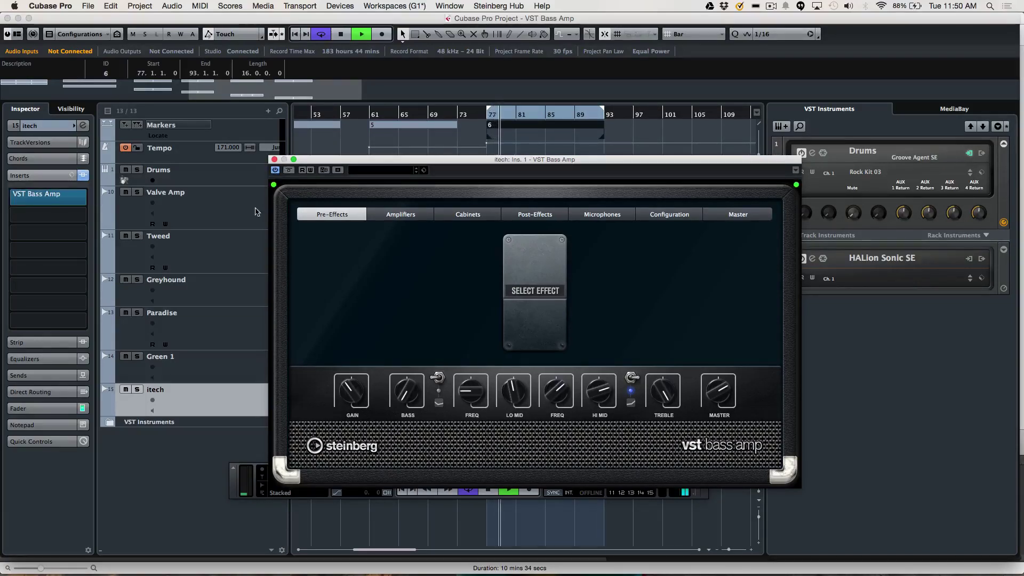
click(137, 389)
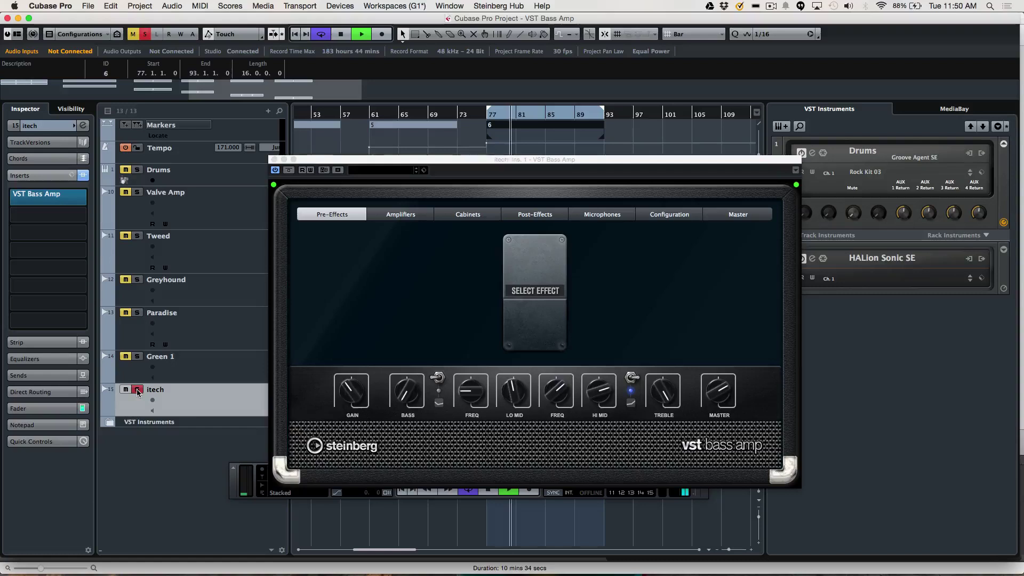
click(276, 170)
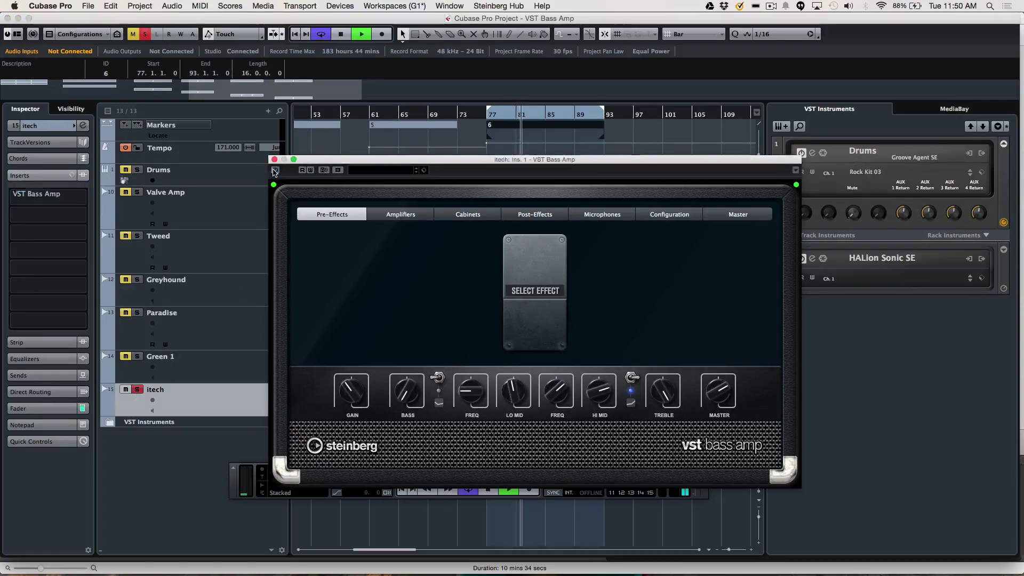
click(275, 170)
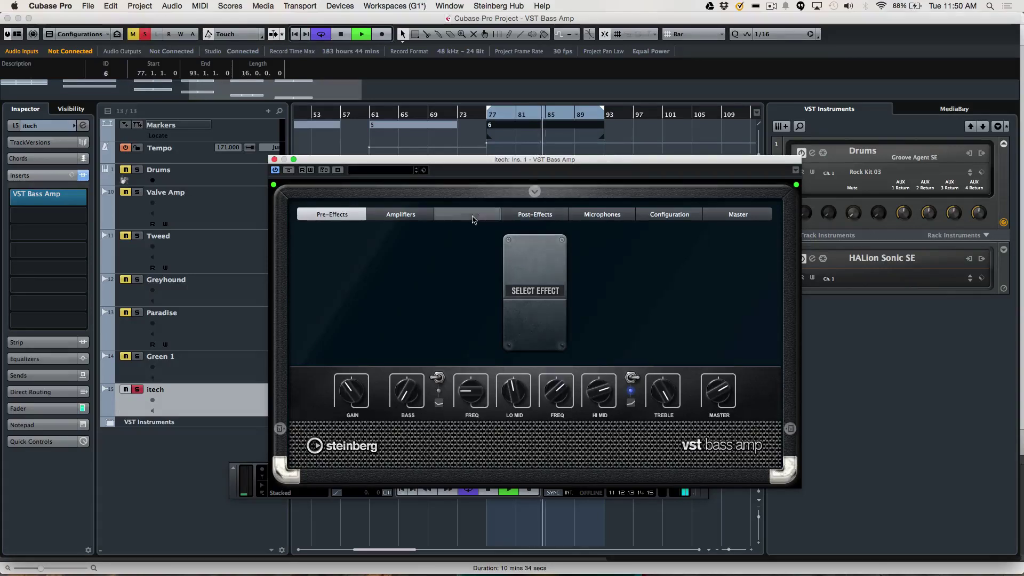
- Audition the 1x15, 4x12, 8x10 and 4x10 cabinets on itech's amp, then unsolo itech
click(467, 213)
click(569, 327)
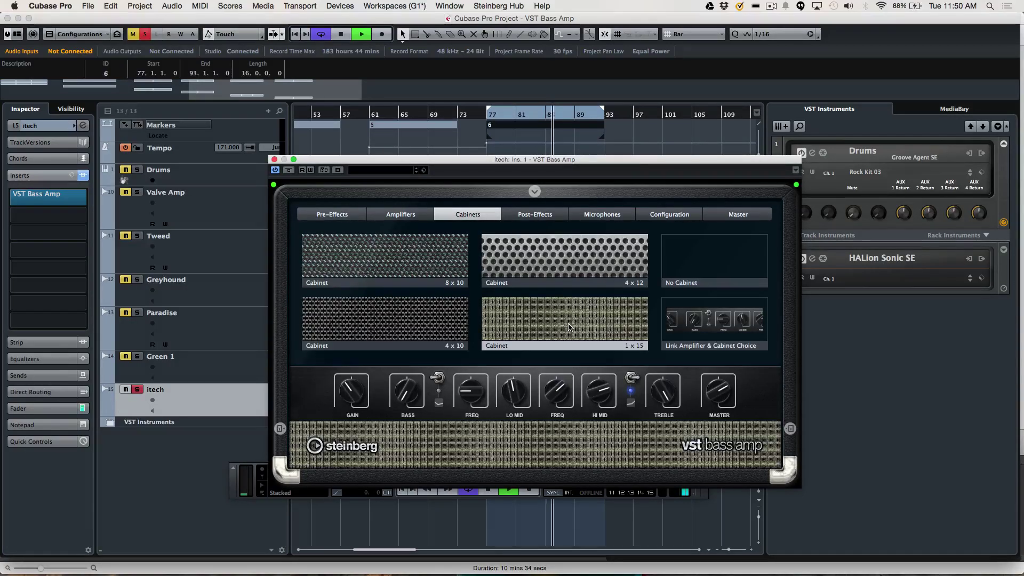
click(550, 276)
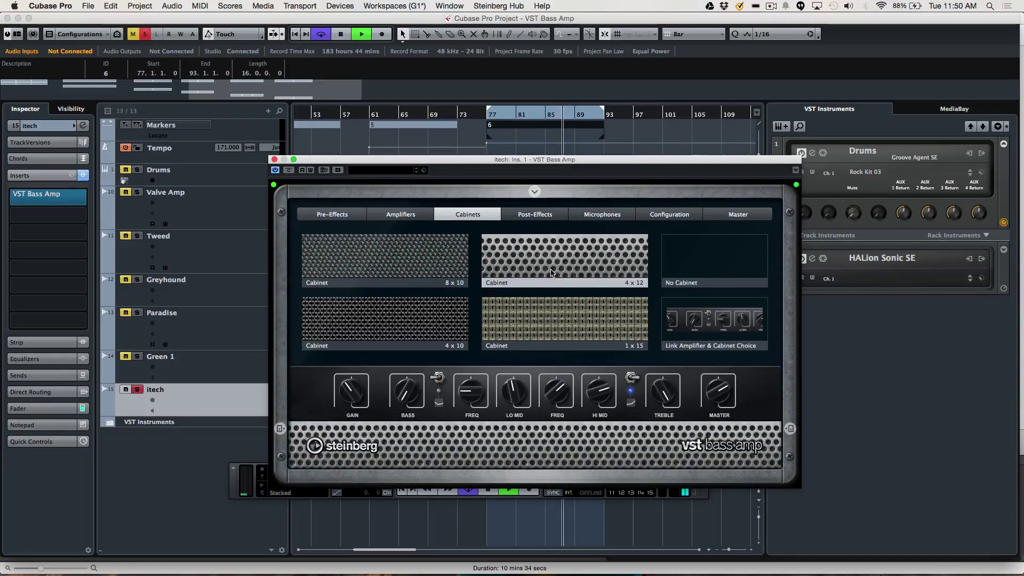
click(445, 262)
click(406, 320)
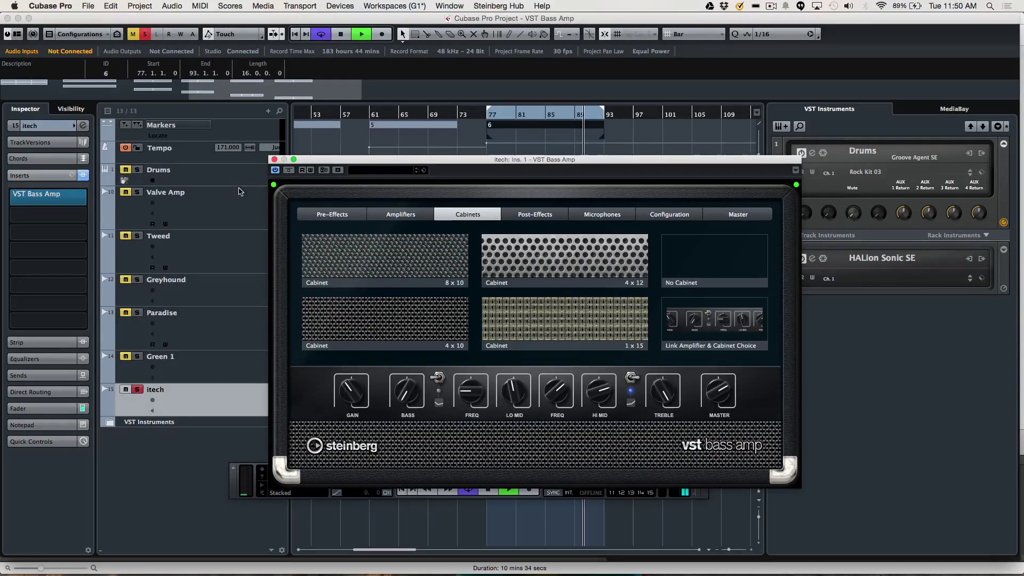
click(138, 390)
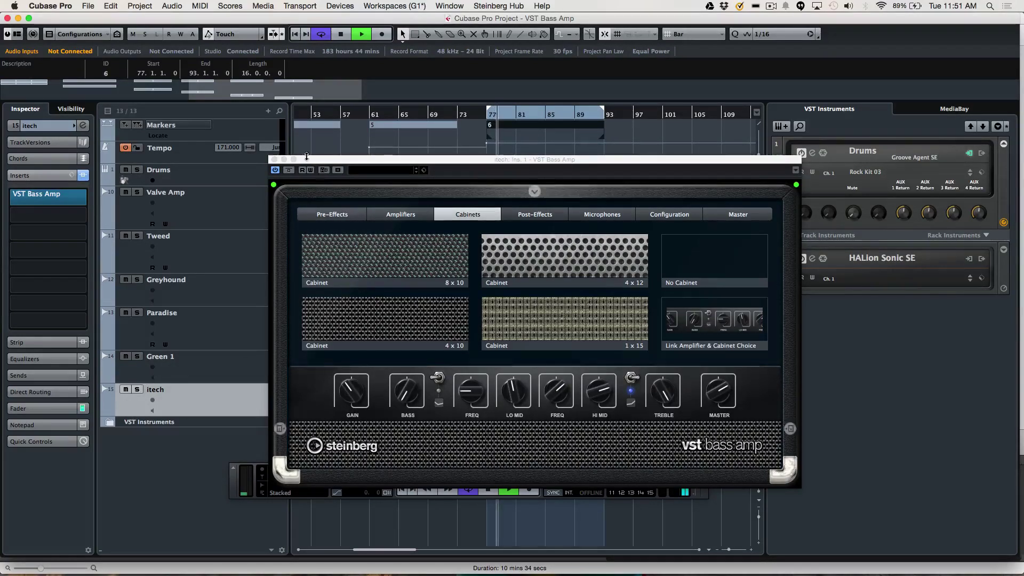
click(275, 171)
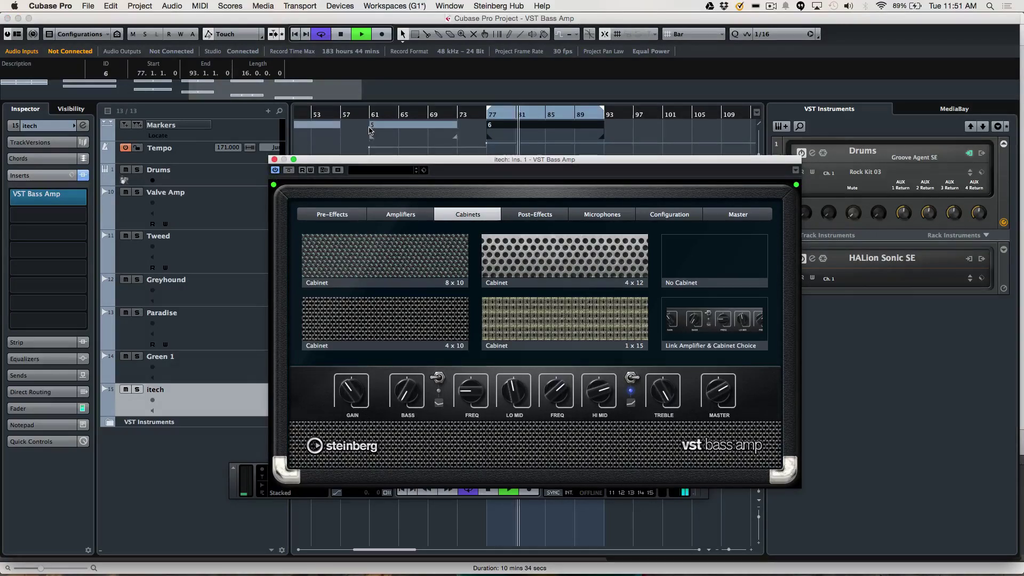
- Stop playback of the itech section, leaving its VST Bass Amp open
key(space)
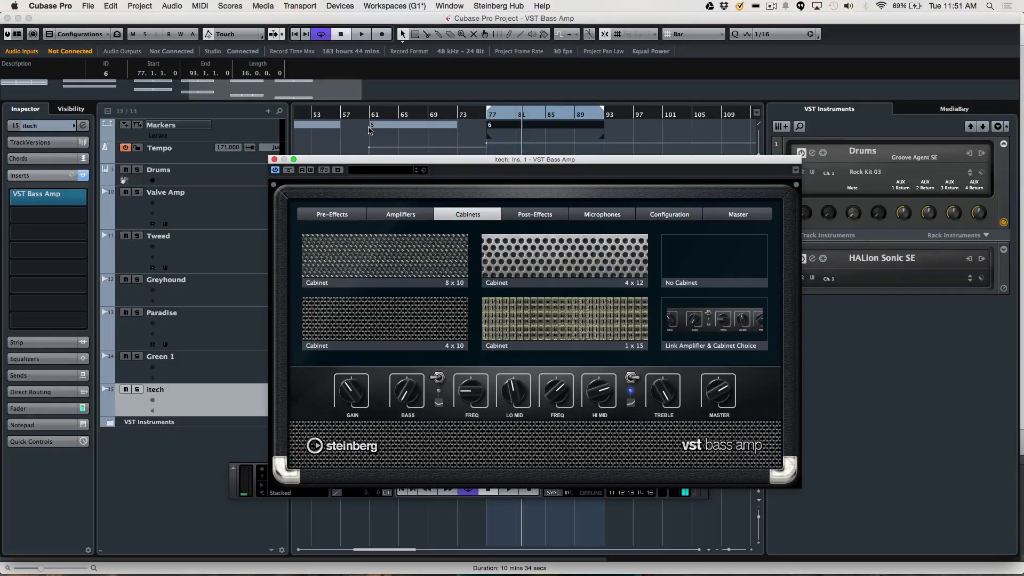